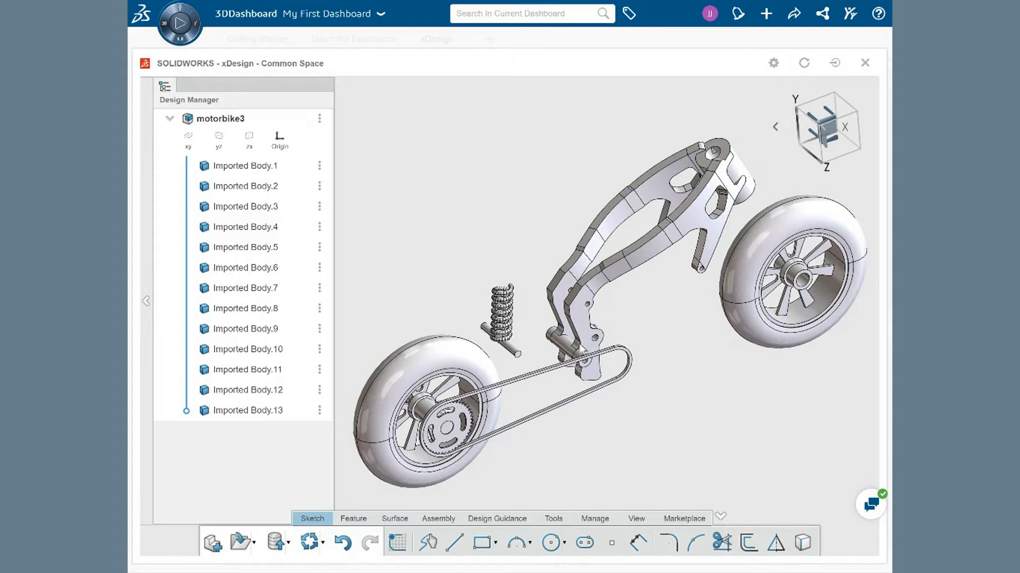
Step: Add a Clamp restraint on the four inner faces of the two bracket pieces around the swingarm pivot shaft
click(579, 355)
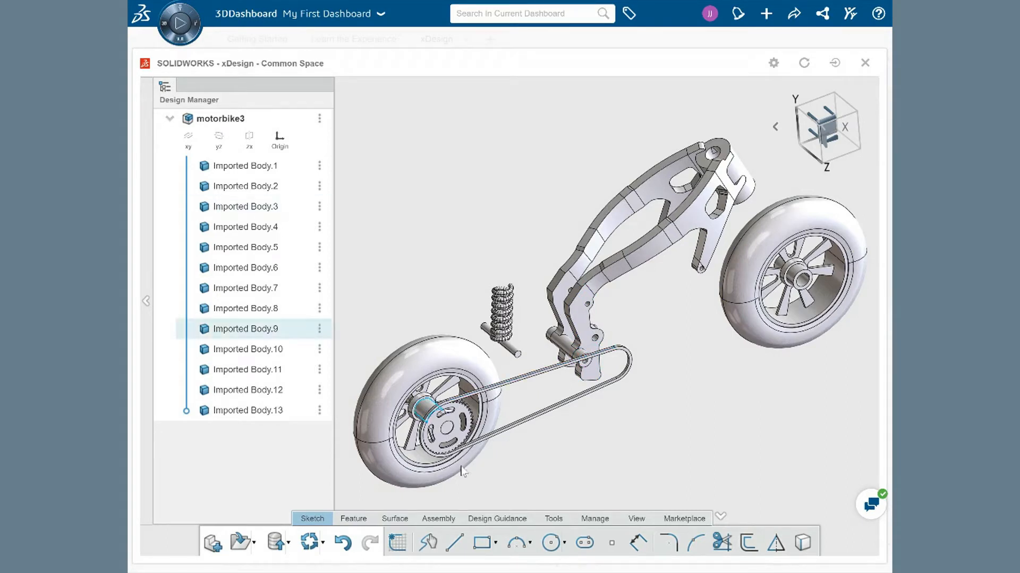
click(497, 520)
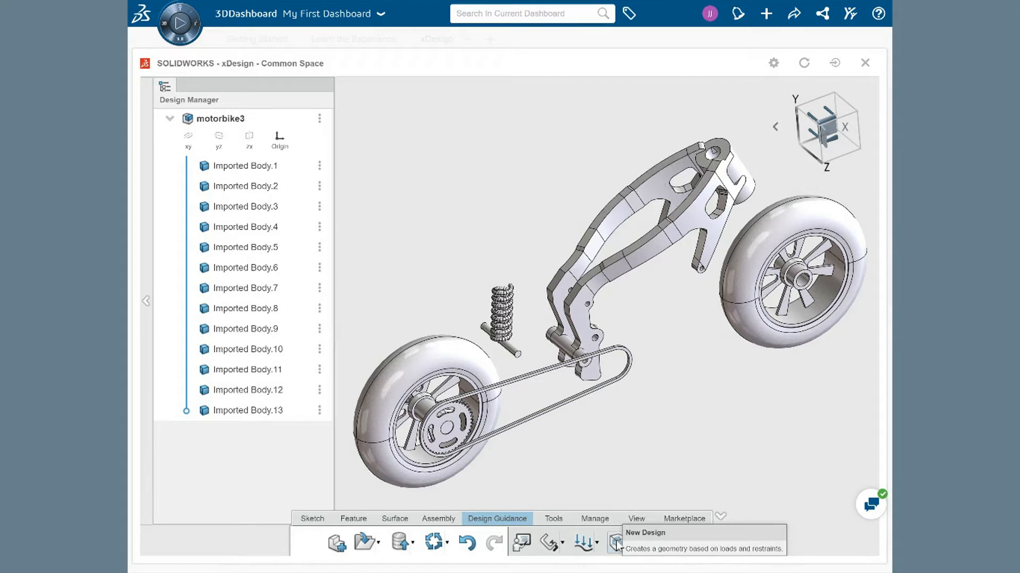
click(548, 543)
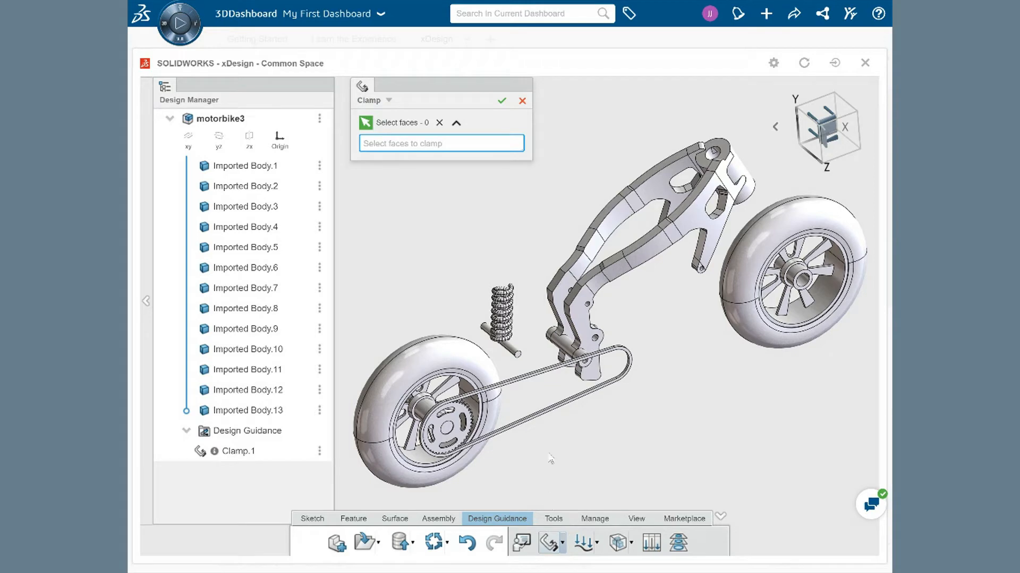
scroll(582, 355, up, 6)
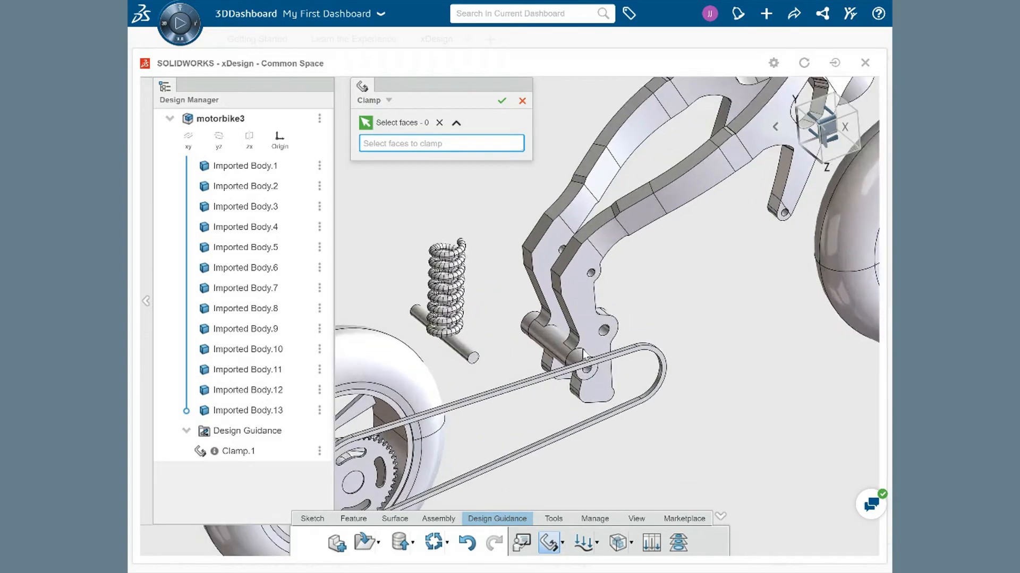
click(575, 360)
middle_drag(608, 359, 561, 399)
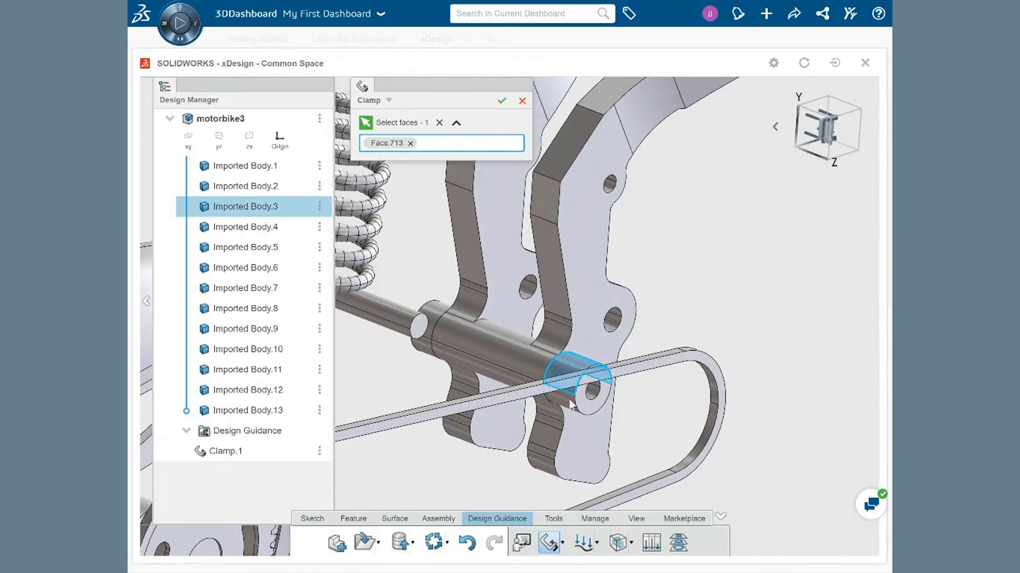
click(555, 396)
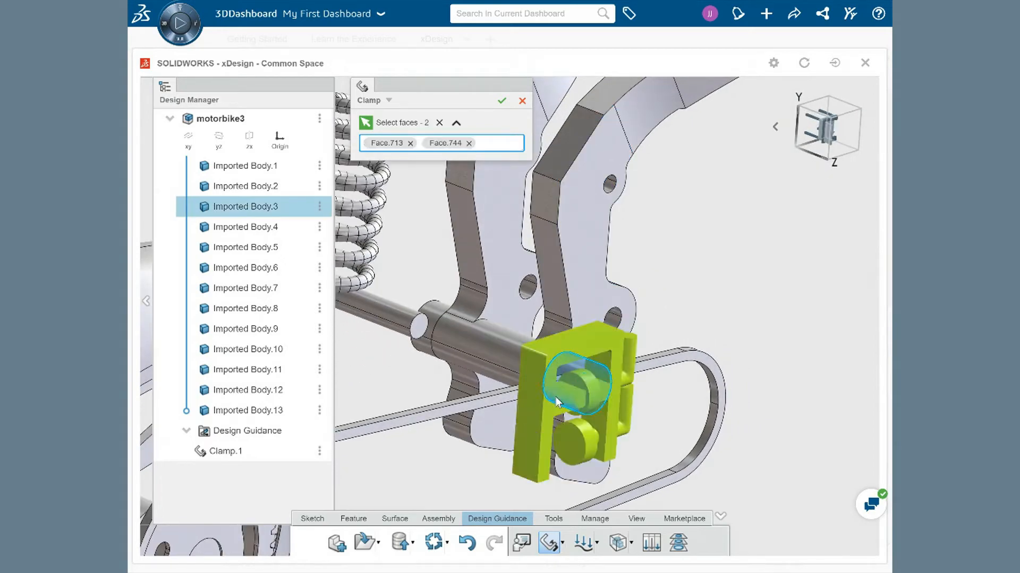
click(427, 357)
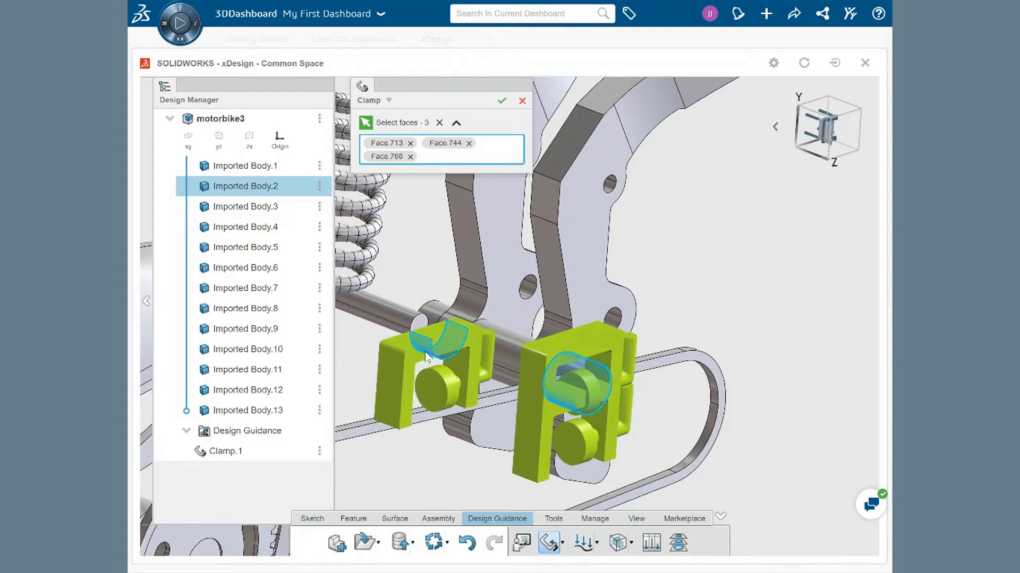
click(432, 317)
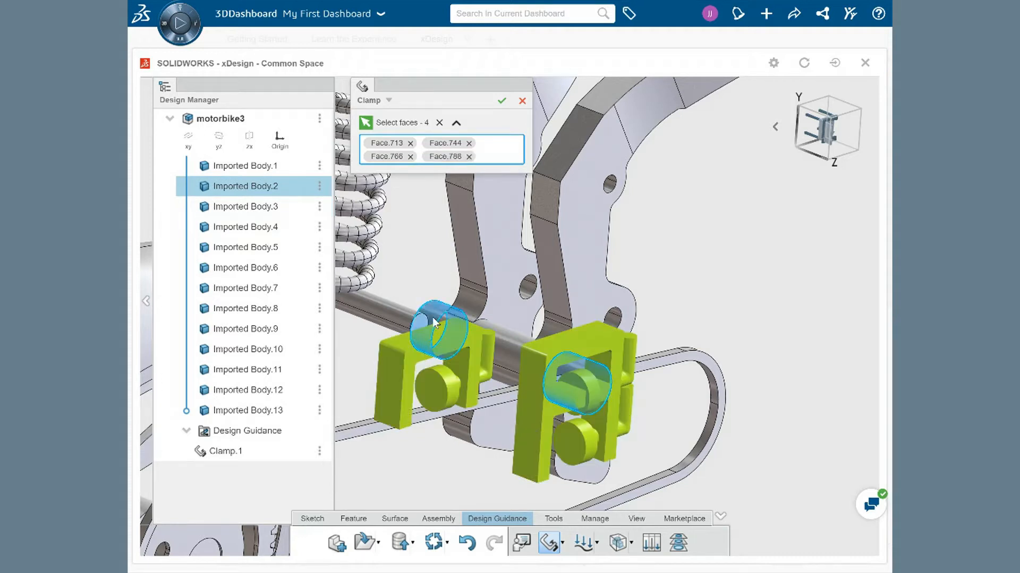
click(502, 101)
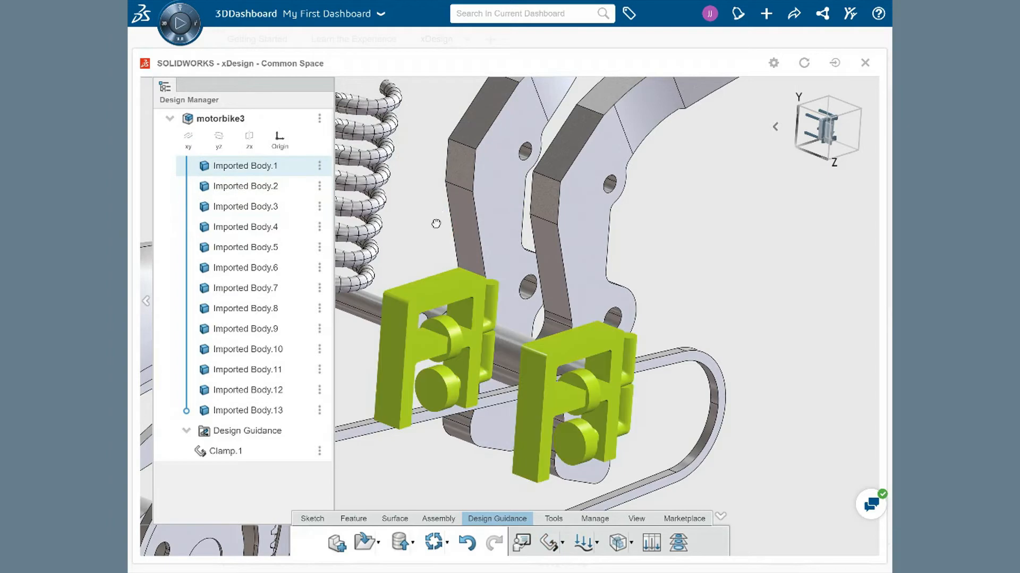
Step: Apply a distributed force of 600 N to the two faces on the rear axle supports
scroll(438, 229, down, 3)
scroll(438, 230, down, 3)
middle_drag(454, 396, 597, 336)
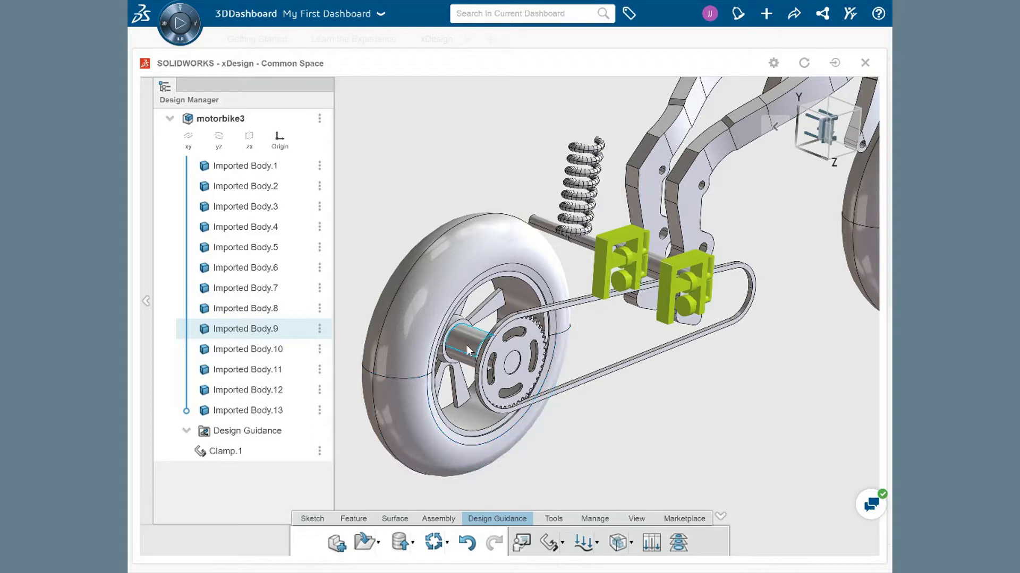
click(580, 543)
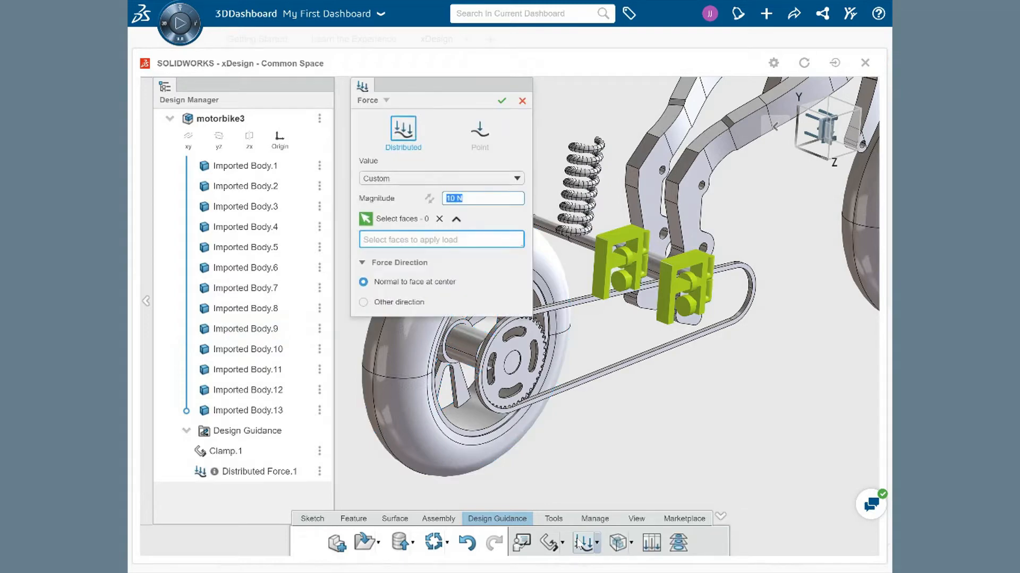
ctrl+middle_drag(592, 432, 697, 410)
scroll(724, 292, down, 4)
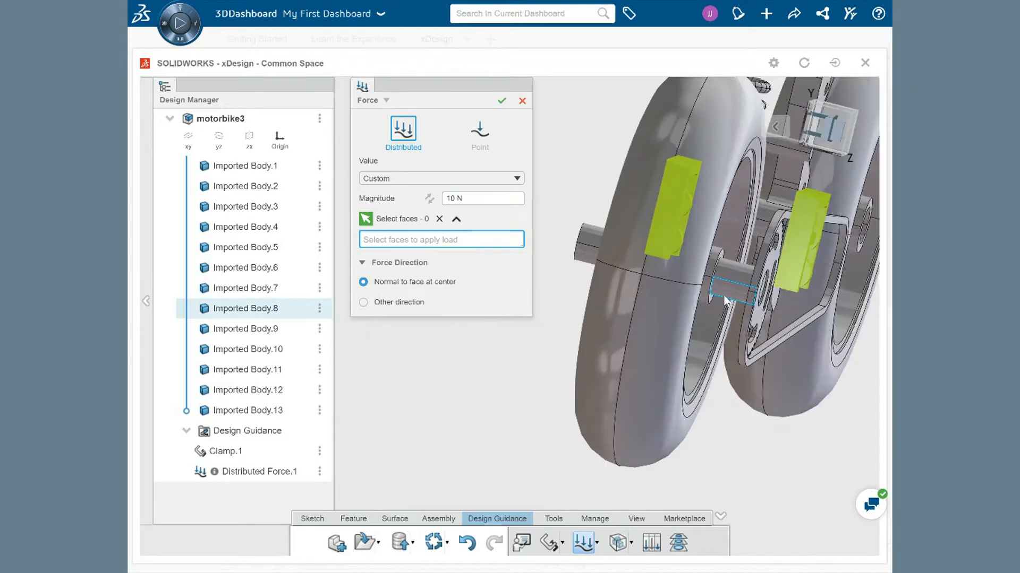
click(725, 292)
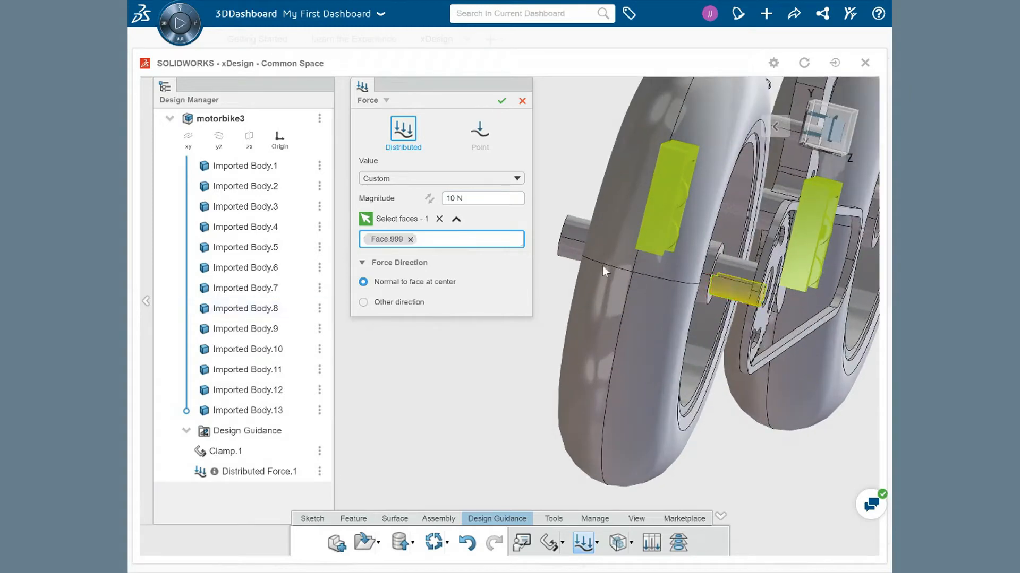
click(572, 250)
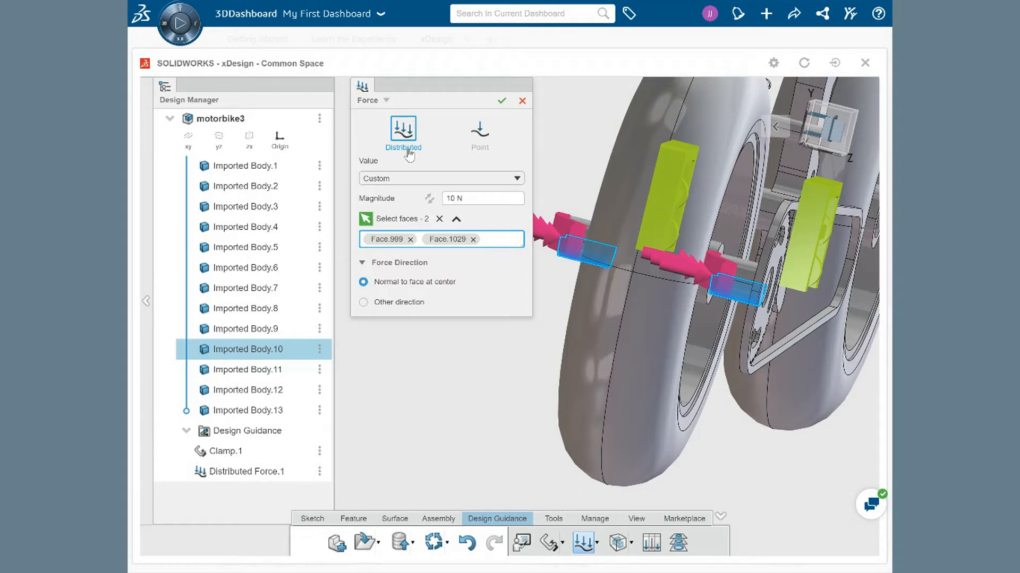
click(475, 198)
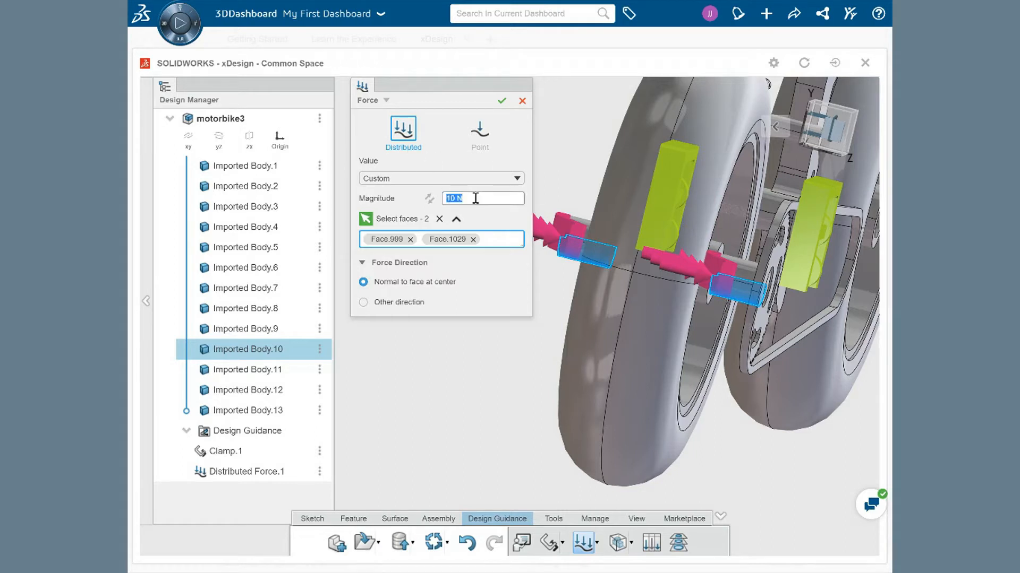
text(60)
key(Return)
Step: Set the force to follow a chosen swingarm edge direction, pointing upward, and confirm the force
click(364, 303)
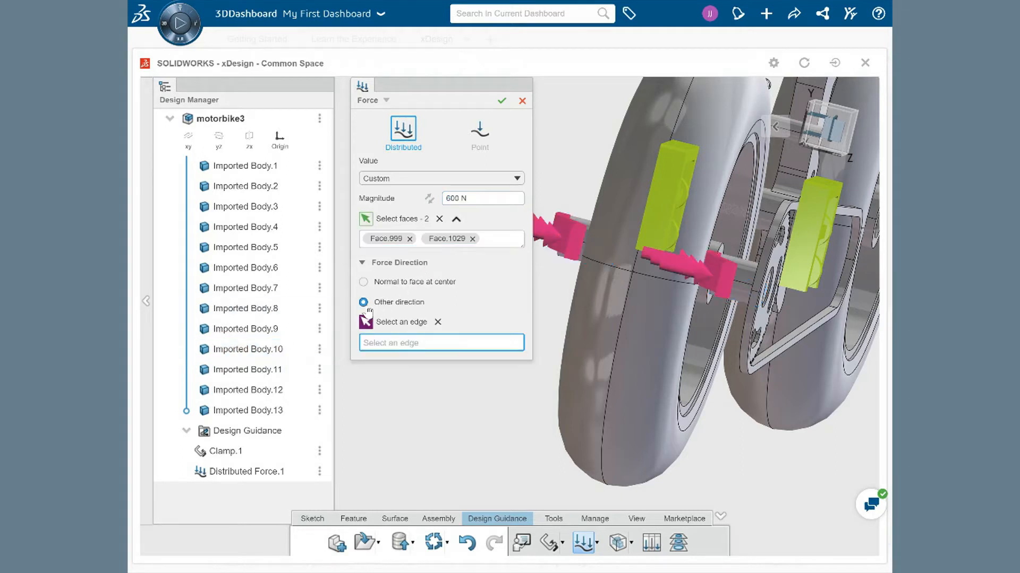
middle_drag(713, 367, 870, 378)
scroll(644, 389, down, 4)
scroll(652, 372, down, 2)
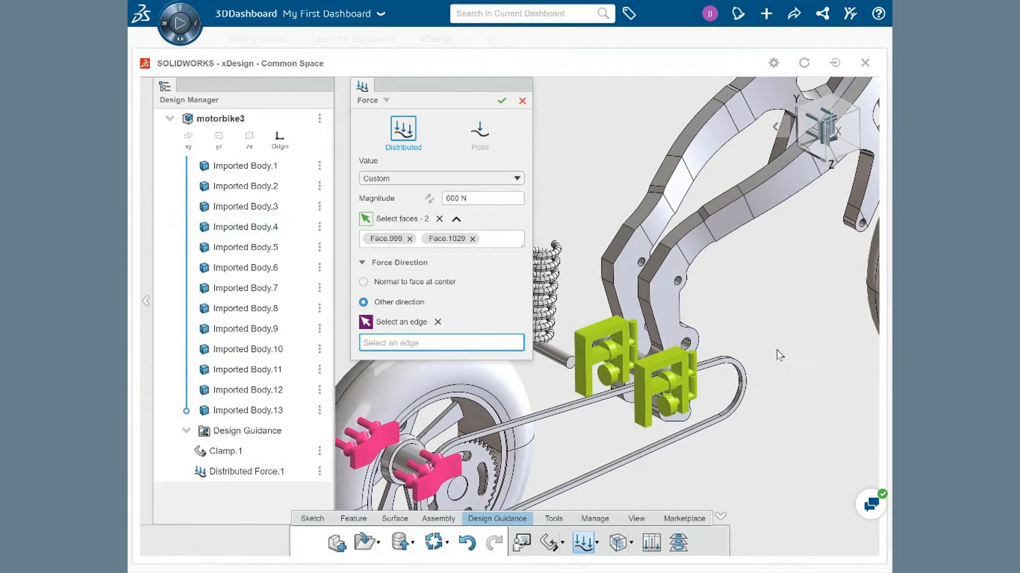
click(650, 296)
ctrl+middle_drag(712, 296, 785, 252)
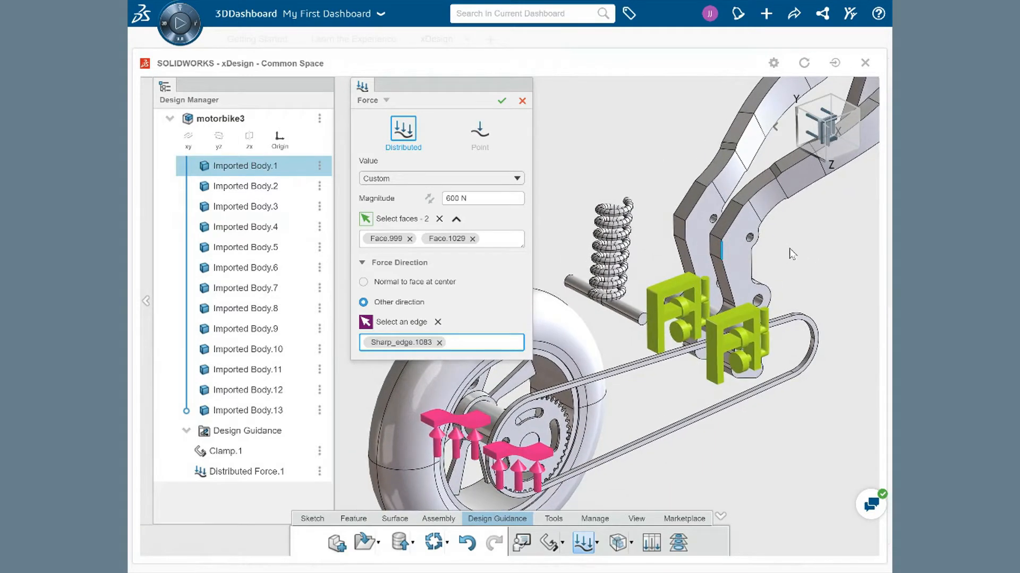
click(429, 202)
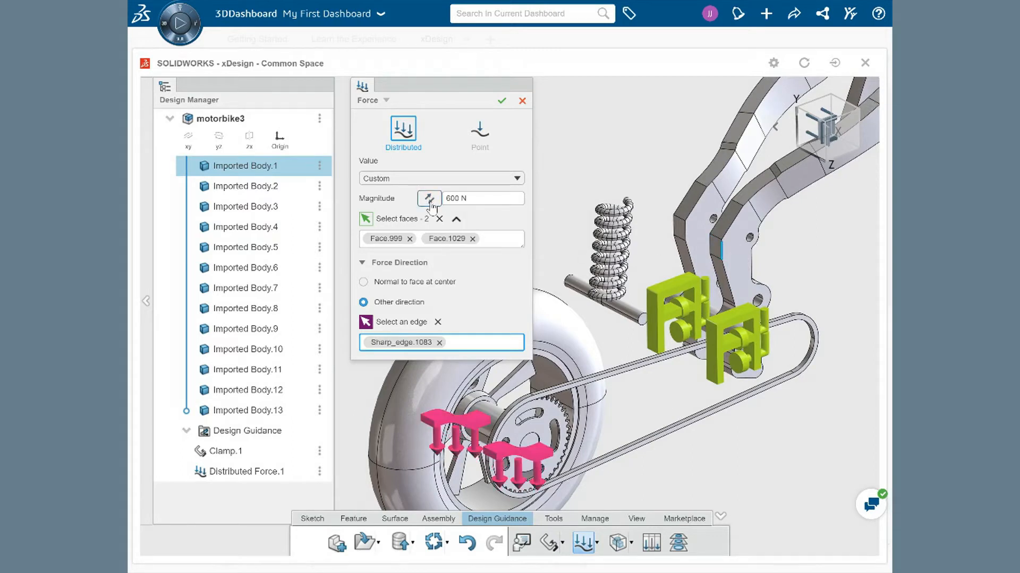
click(430, 201)
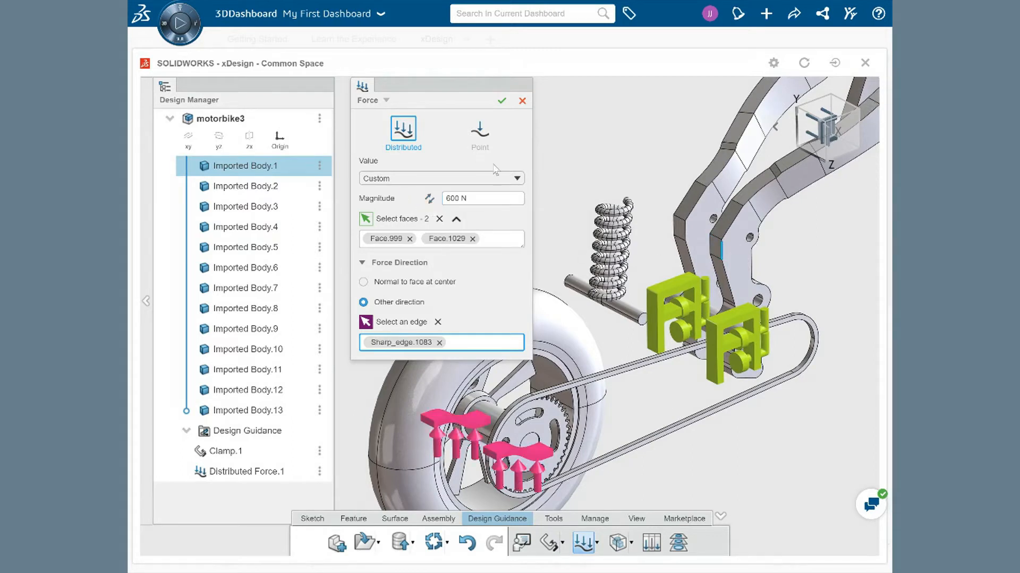
click(502, 101)
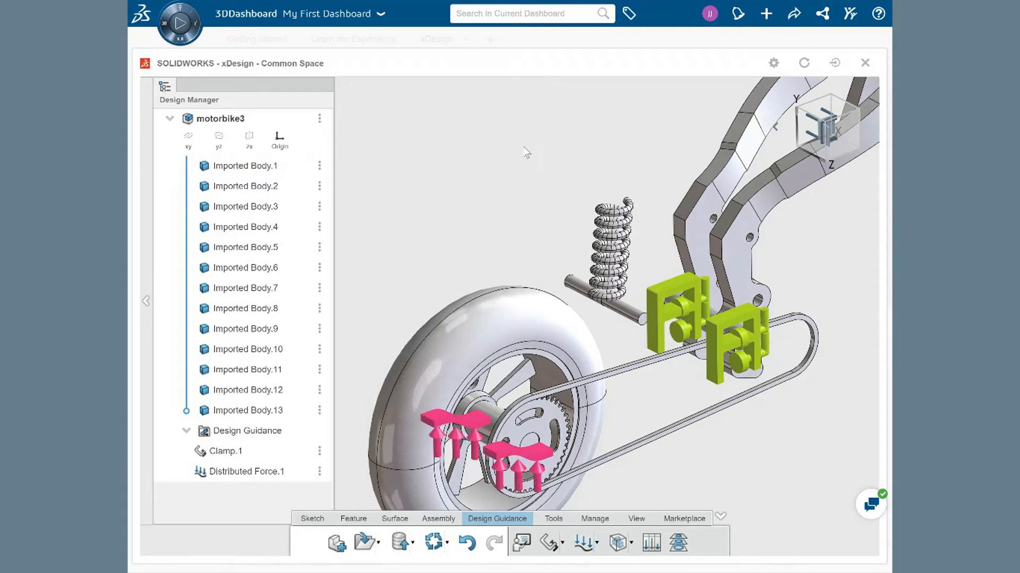
Step: Start a New Design study and open its design volume settings
ctrl+middle_drag(540, 212, 533, 168)
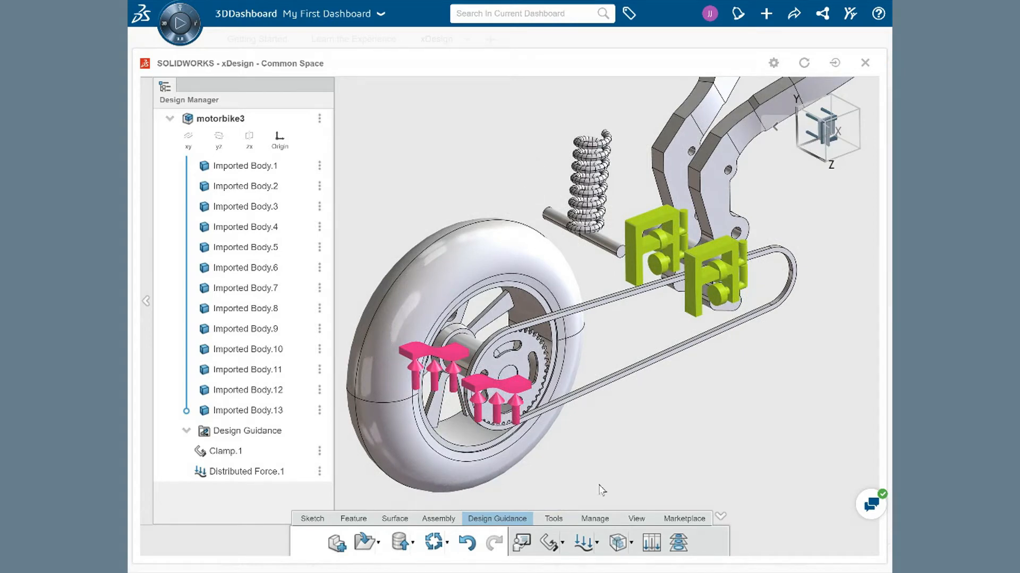
click(619, 542)
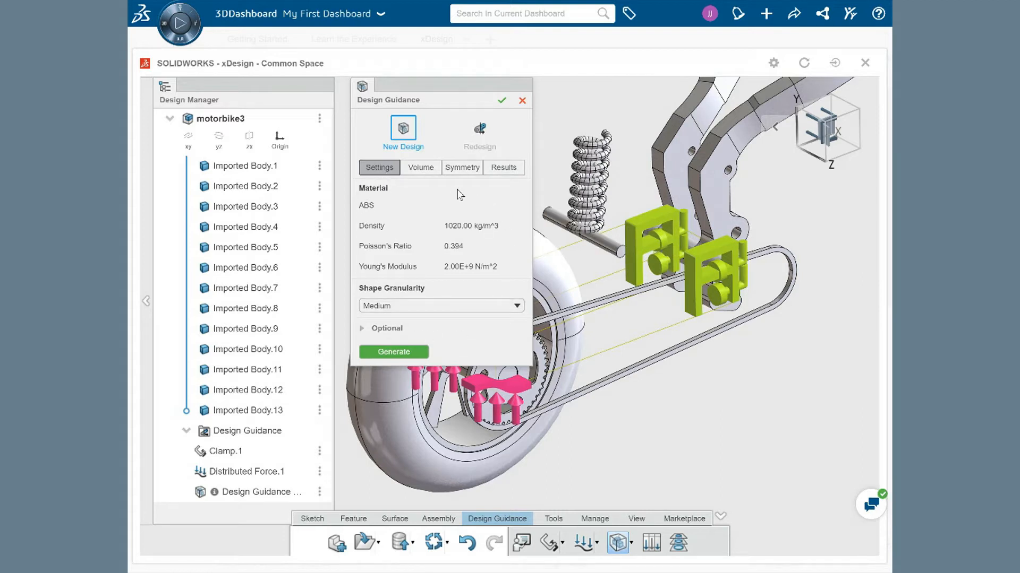
click(428, 174)
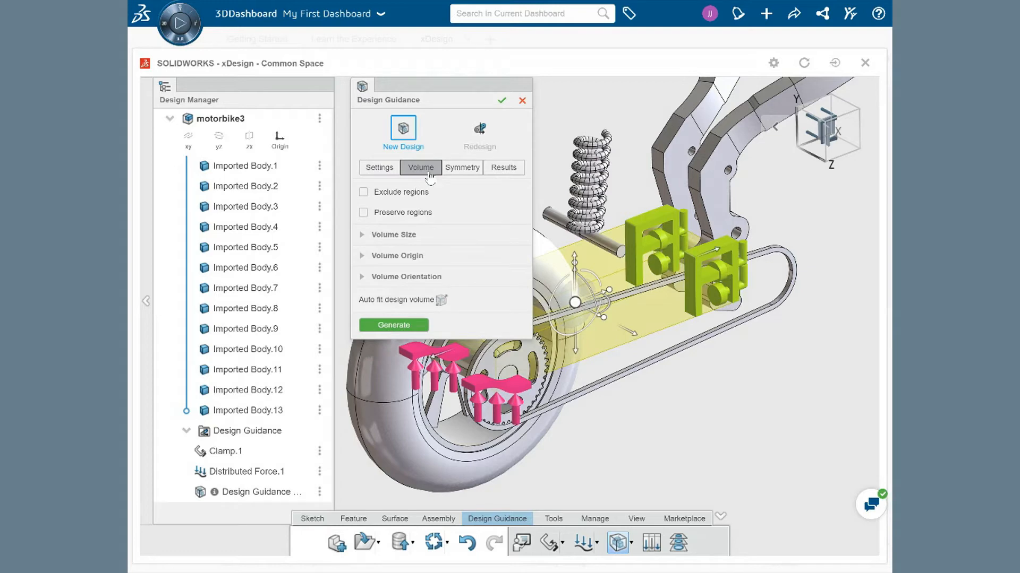
Step: Resize the design volume box with its handles to span the swingarm region, about 194 mm tall
middle_drag(699, 383, 754, 403)
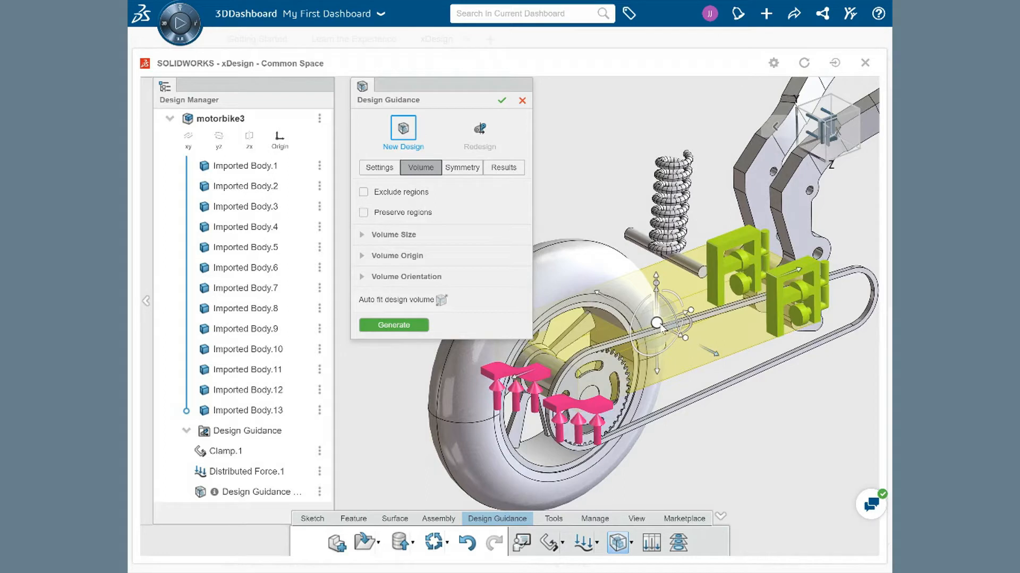
mouse_move(656, 323)
mouse_down()
mouse_move(637, 328)
mouse_move(704, 338)
mouse_move(652, 317)
mouse_up()
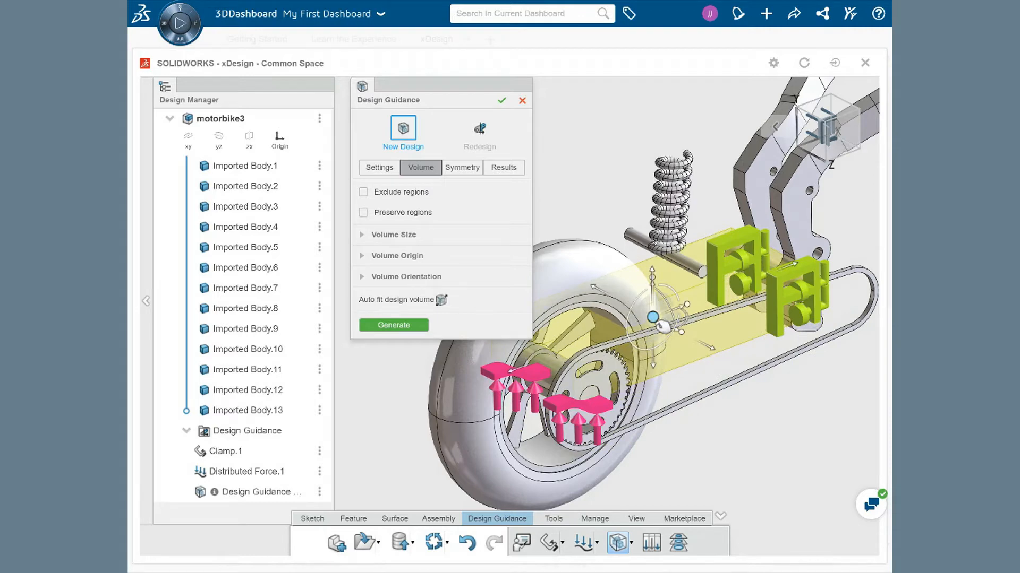
mouse_move(689, 340)
mouse_down()
mouse_move(717, 346)
mouse_move(691, 334)
mouse_up()
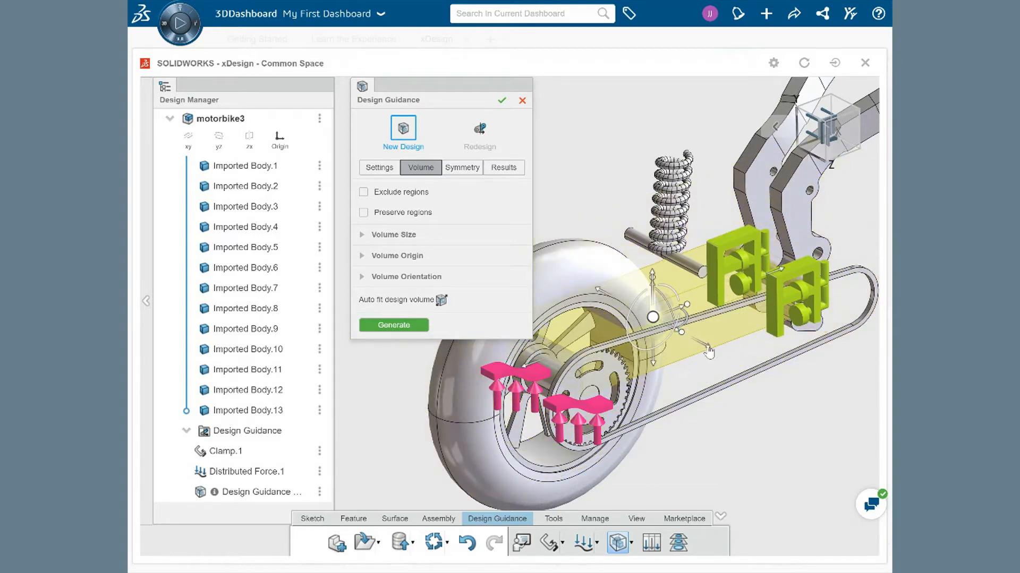
drag(653, 372, 667, 402)
middle_drag(708, 410, 648, 490)
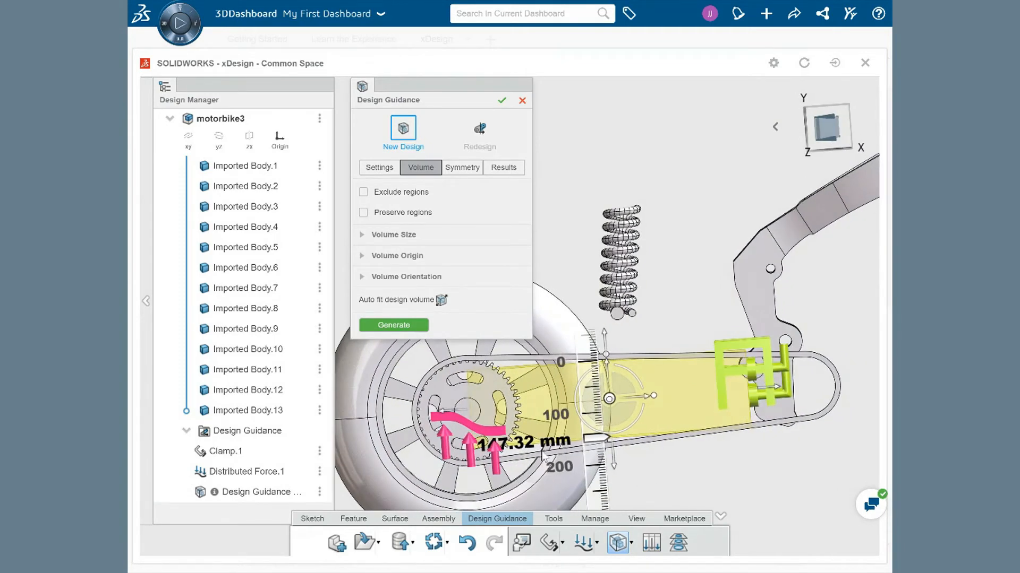
drag(448, 413, 392, 422)
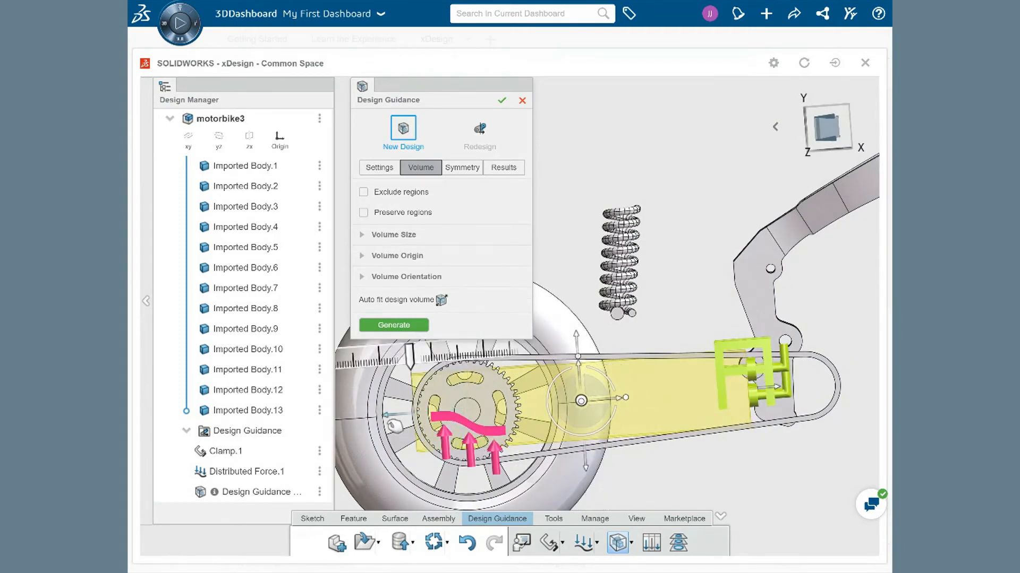
drag(577, 339, 583, 319)
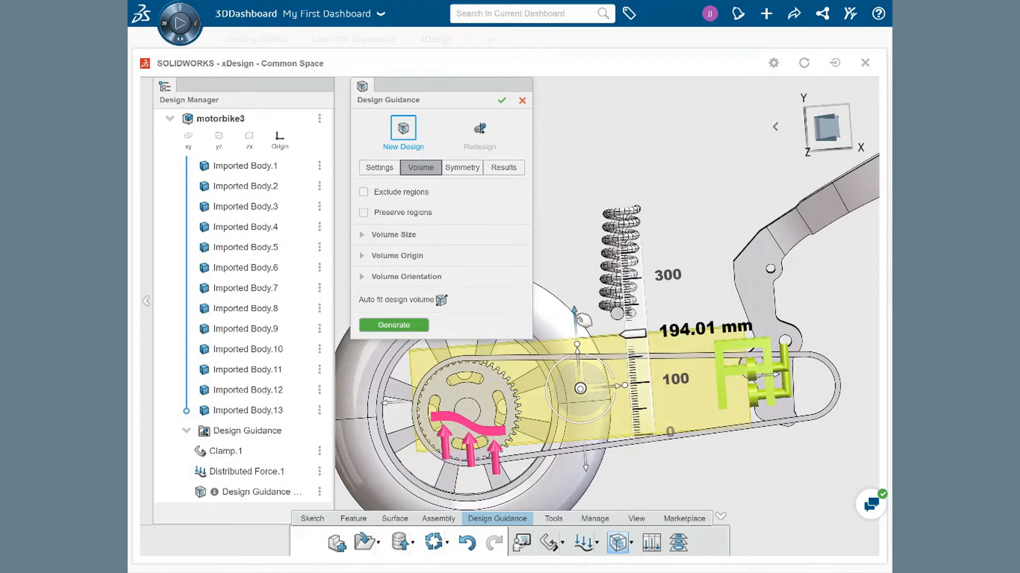
drag(778, 375, 821, 382)
middle_drag(706, 318, 632, 307)
middle_drag(632, 308, 629, 311)
drag(684, 350, 705, 360)
drag(515, 365, 517, 366)
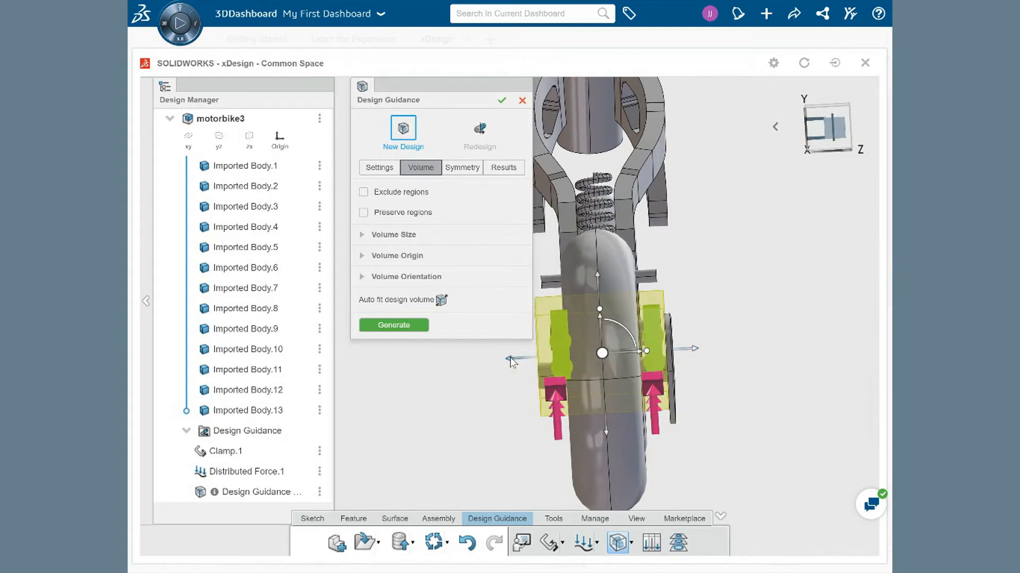
Step: Expand the volume size and volume origin settings to review the design volume's dimensions
click(363, 235)
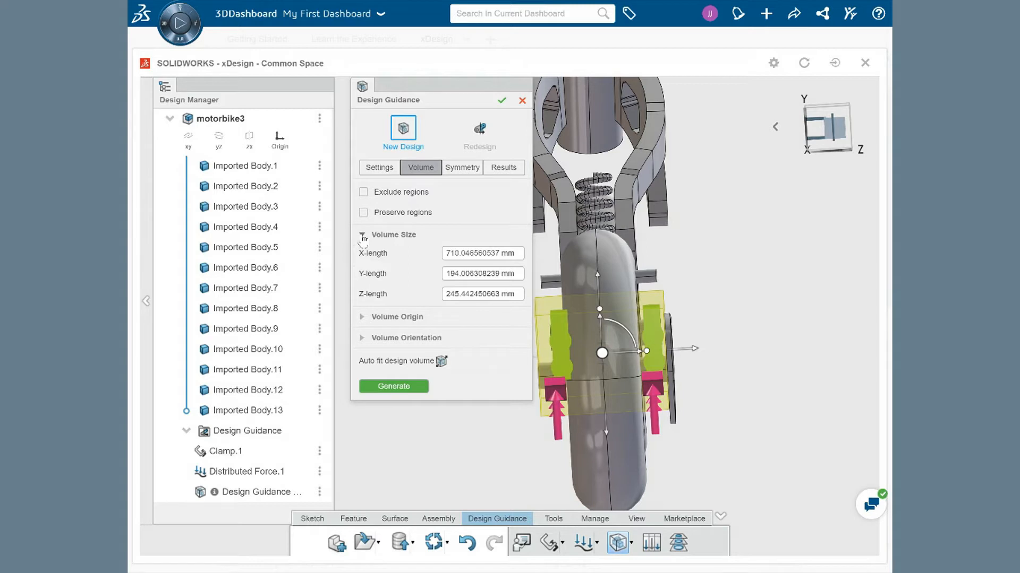
click(363, 318)
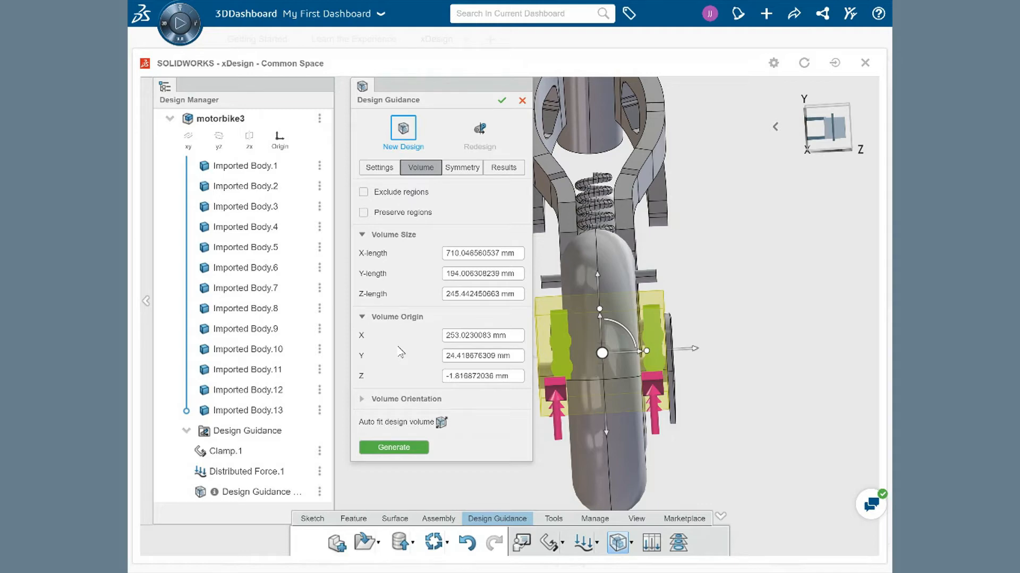
middle_drag(751, 358, 868, 314)
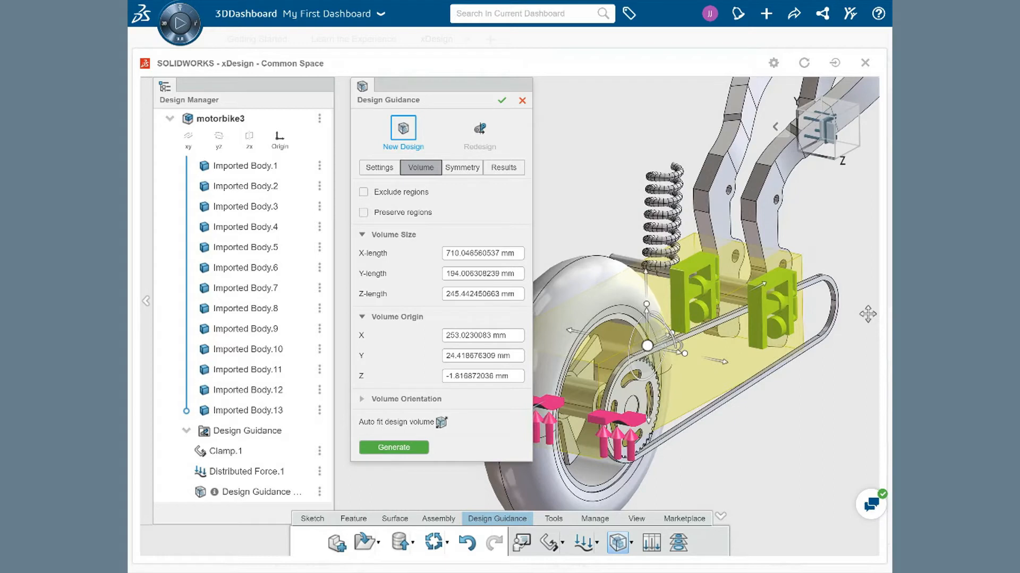
Step: Enable Exclude regions and pick the rear wheel as a body to keep free of material
click(364, 193)
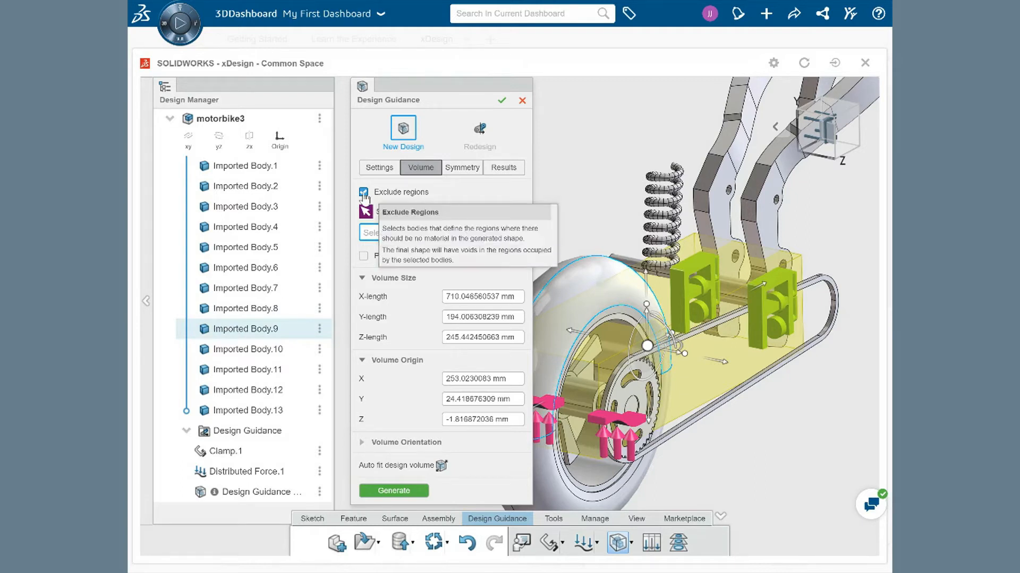
click(579, 290)
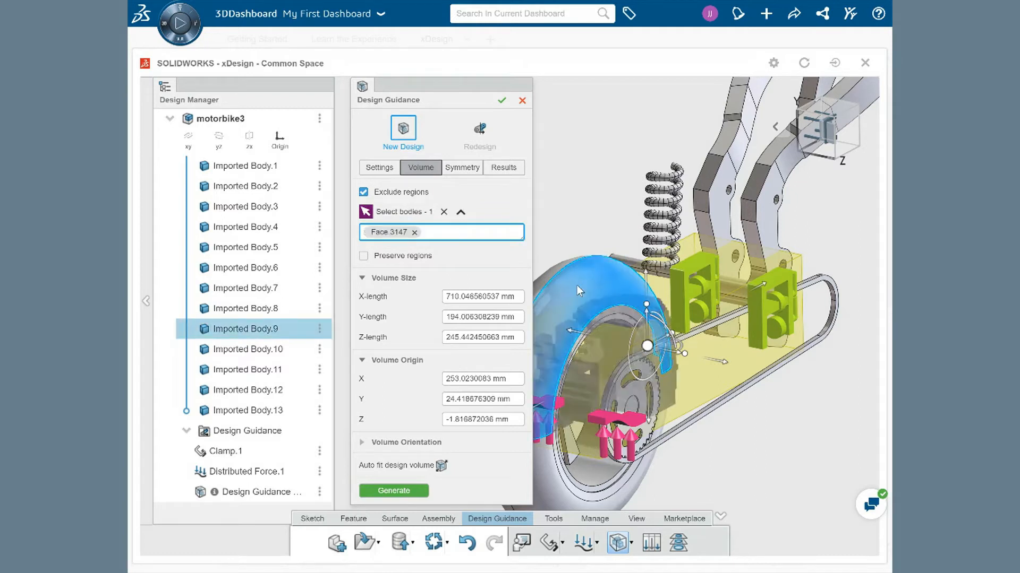
click(463, 168)
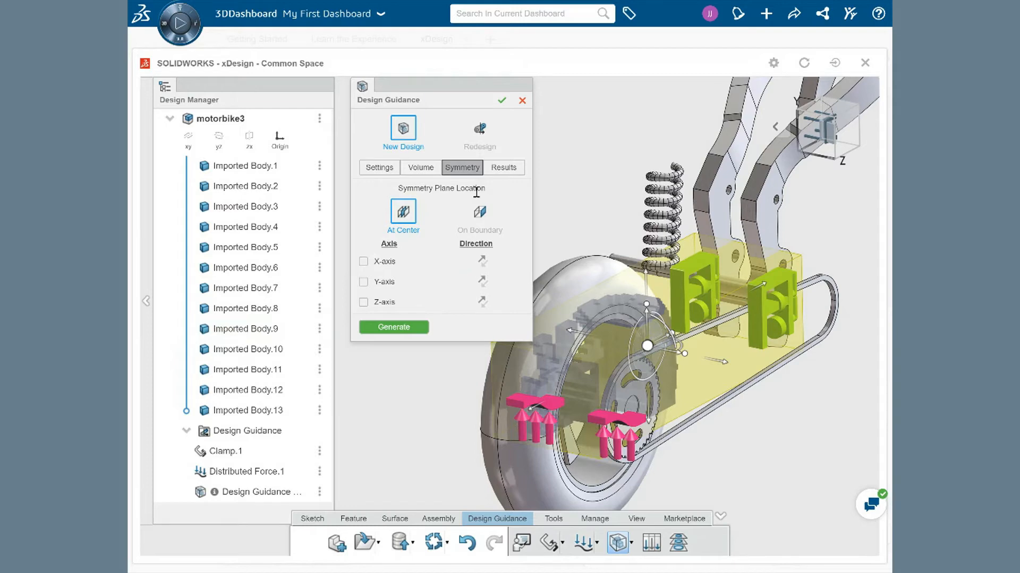
click(502, 170)
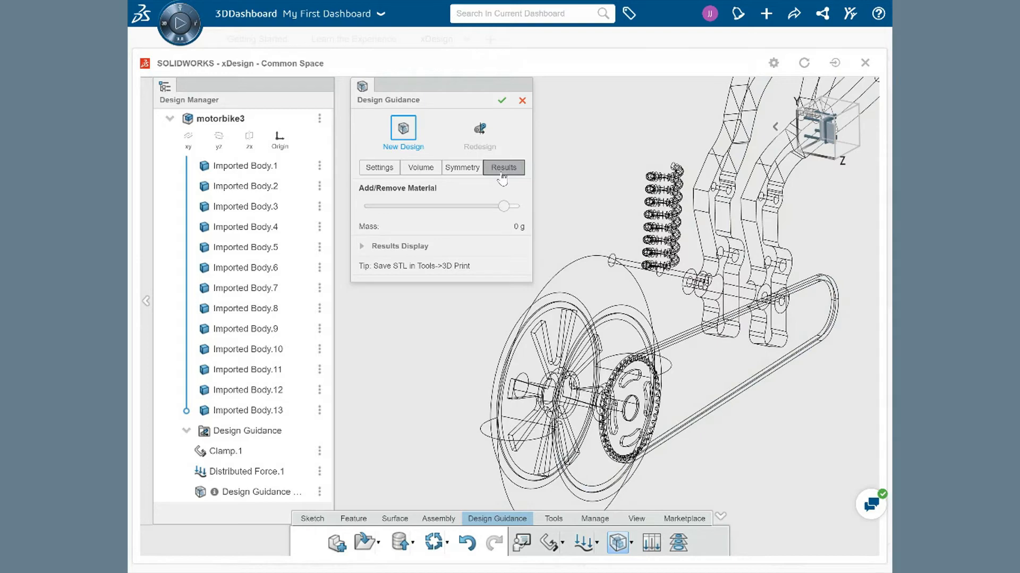
click(419, 171)
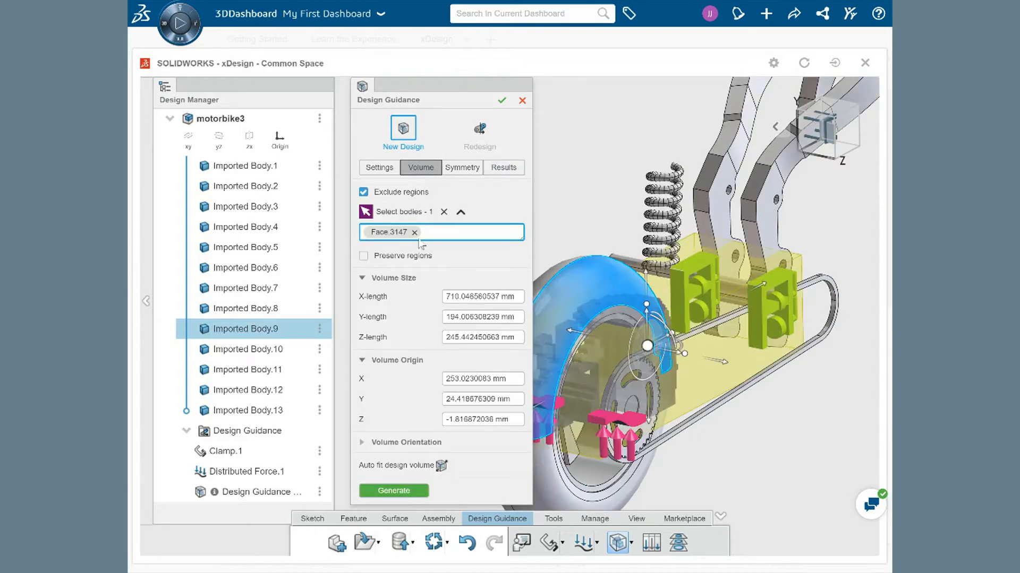
Step: Generate the design and adjust the Add/Remove Material slider to a middle position
click(407, 491)
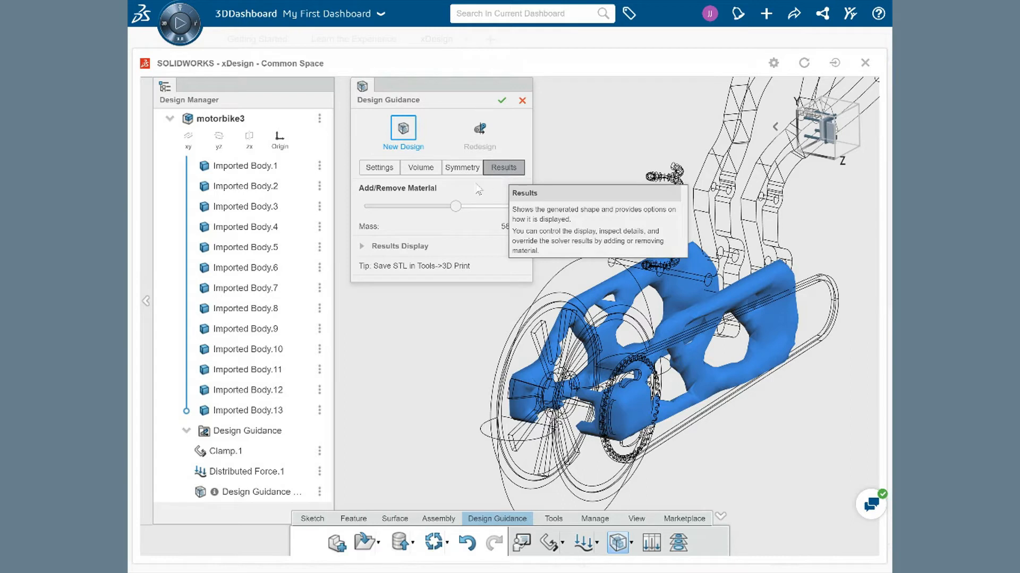
key(Right)
key(Right)
key(Right)
key(Right)
key(Right)
key(Right)
key(Right)
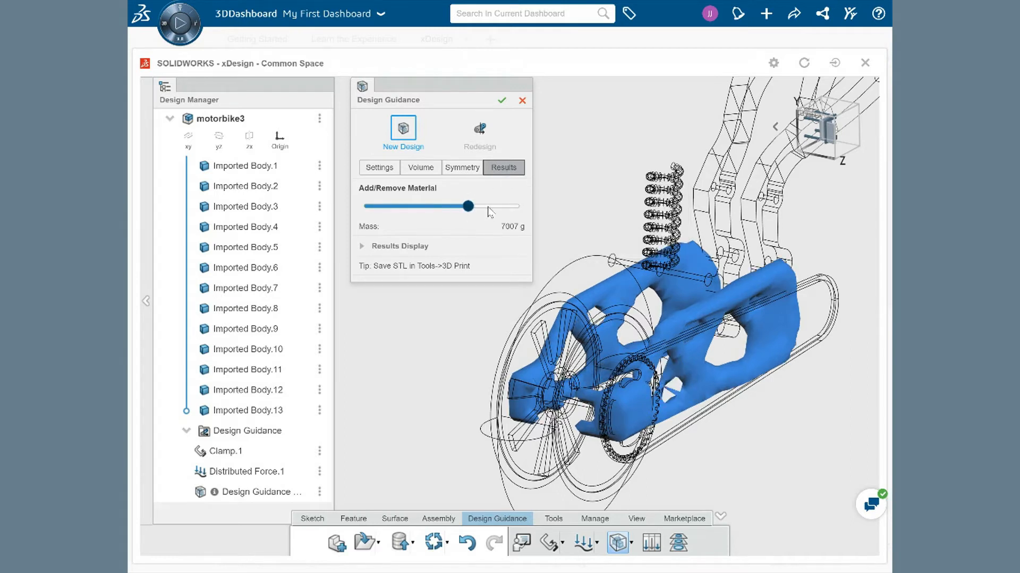
key(Left)
key(Left)
key(Left)
key(Left)
key(Left)
key(Left)
key(Left)
key(Left)
key(Left)
key(Left)
key(Left)
key(Left)
key(Left)
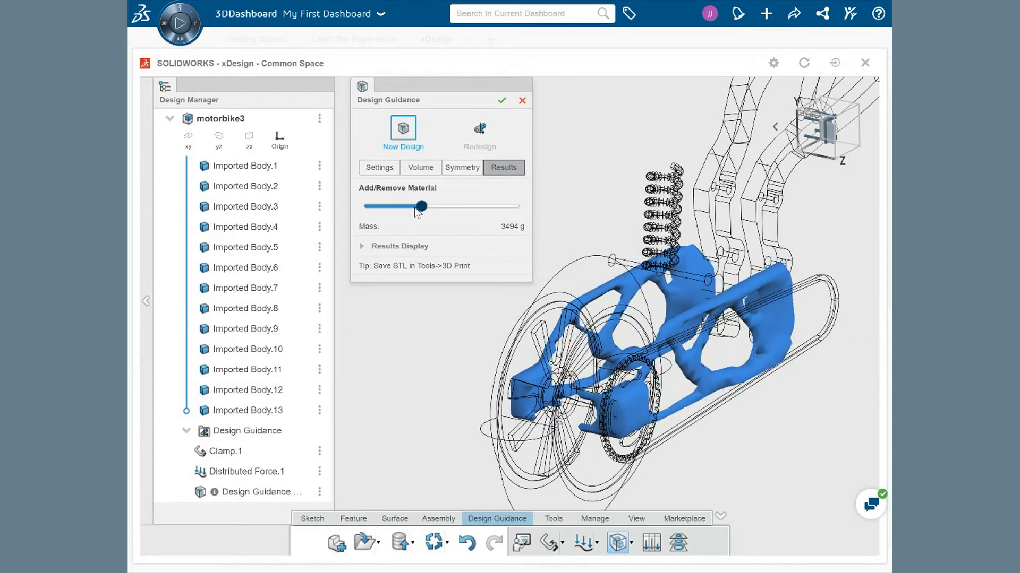
click(451, 208)
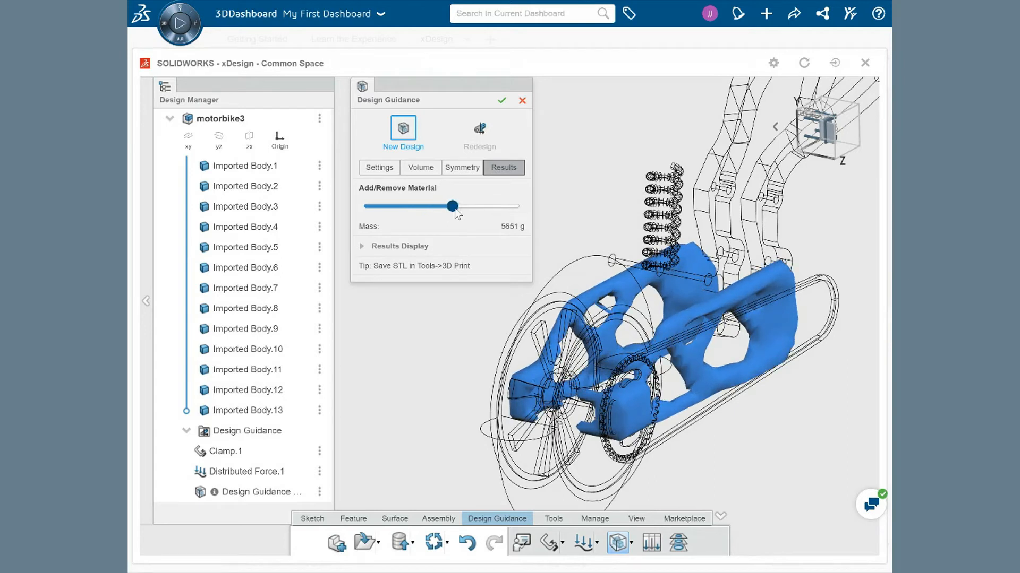
Step: Expand Results Display and try the display options, toggling wireframe display on and off
click(362, 247)
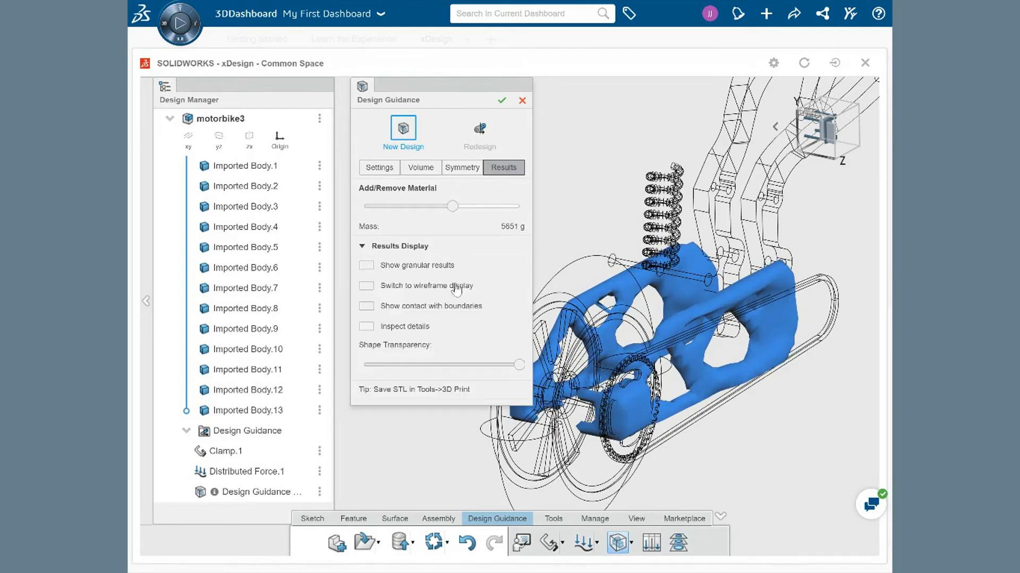
click(373, 267)
click(373, 270)
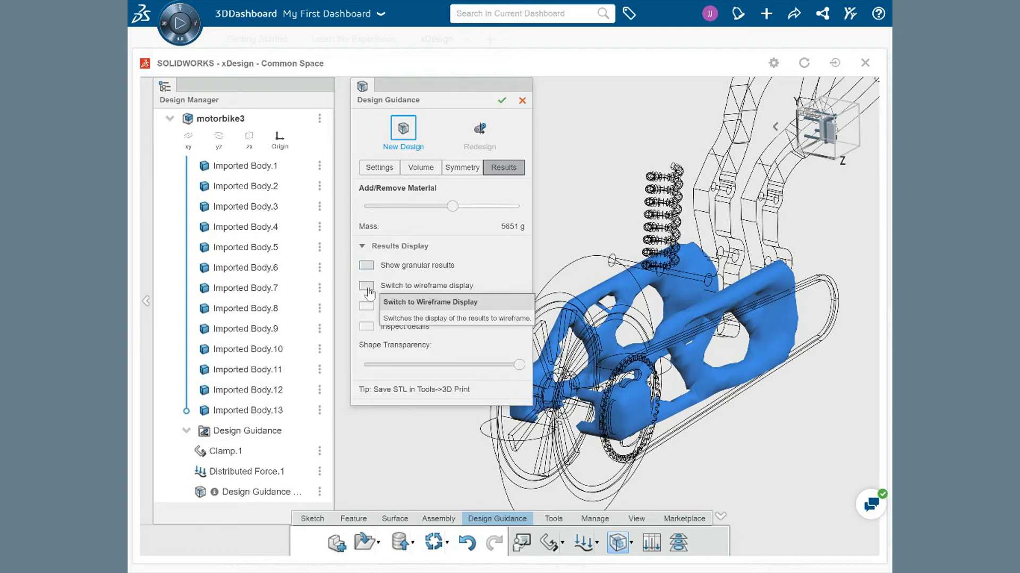
click(366, 286)
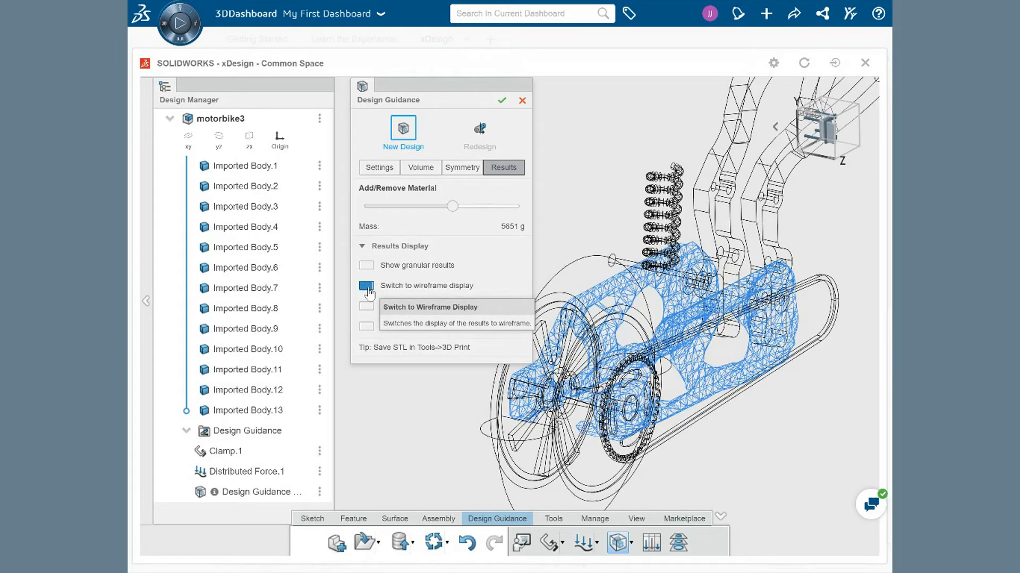
click(366, 287)
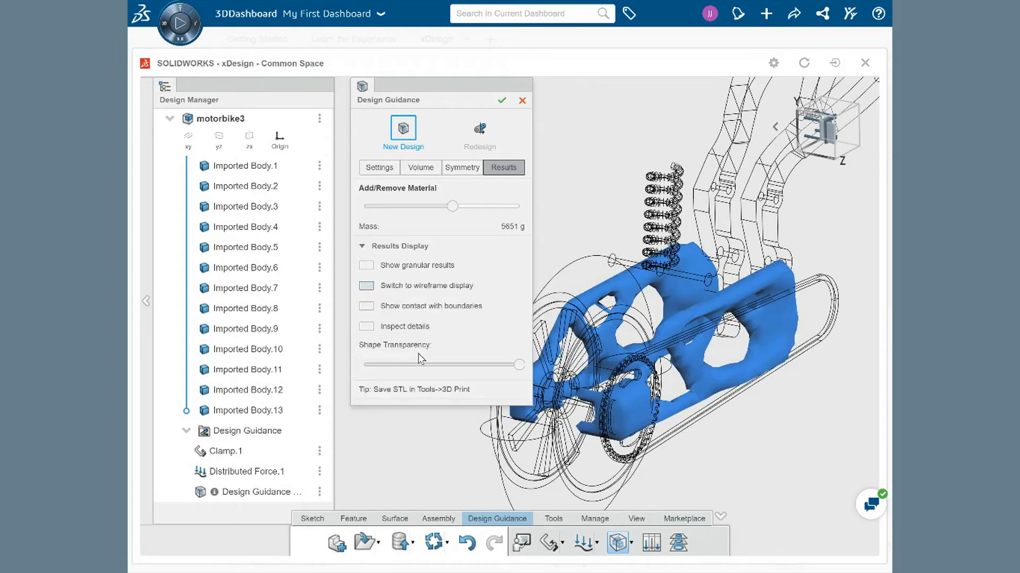
Step: Accept the design study and switch the view display style to Wireframe
click(502, 100)
middle_drag(540, 212, 478, 182)
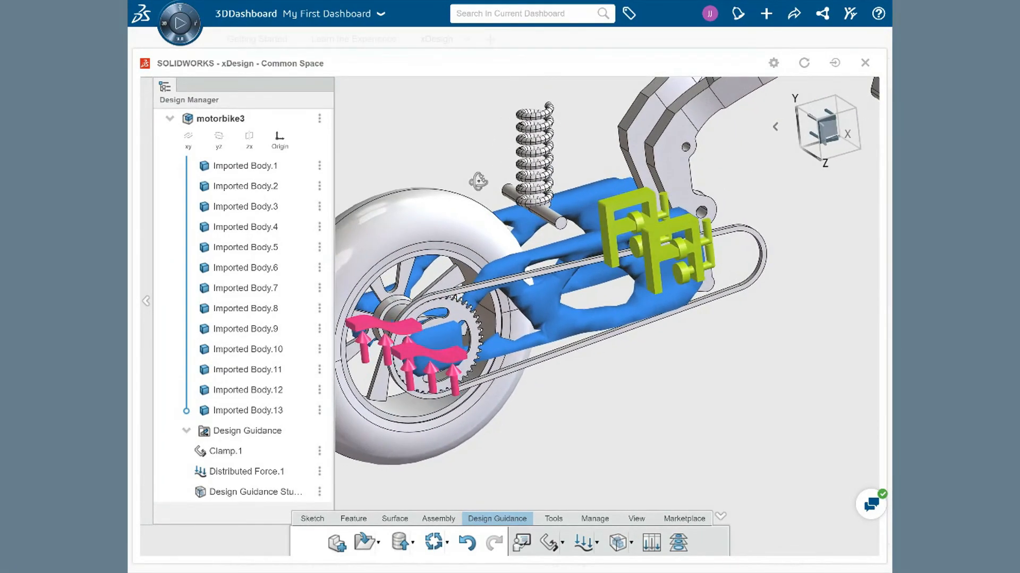
click(637, 520)
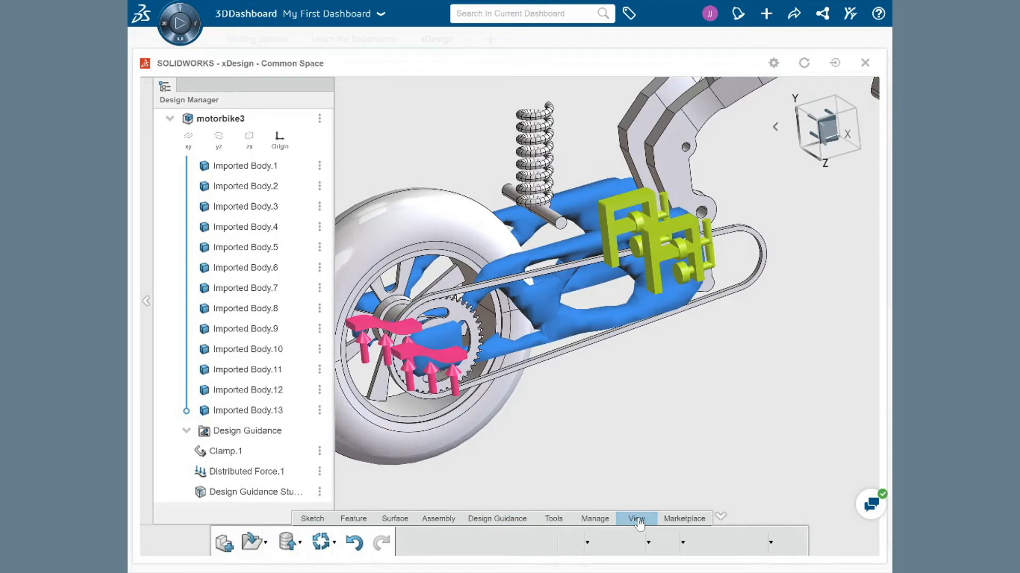
click(649, 542)
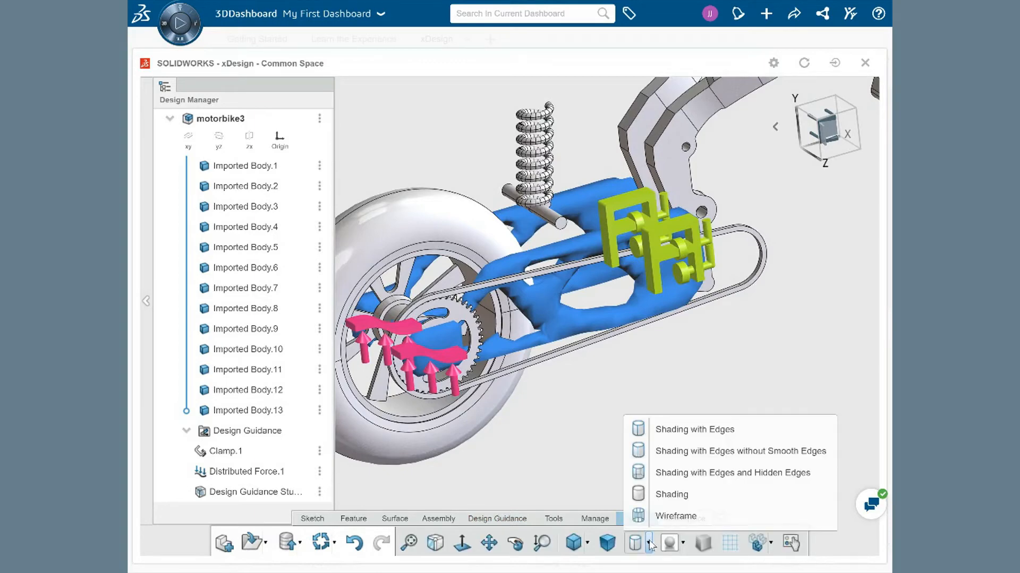
click(654, 514)
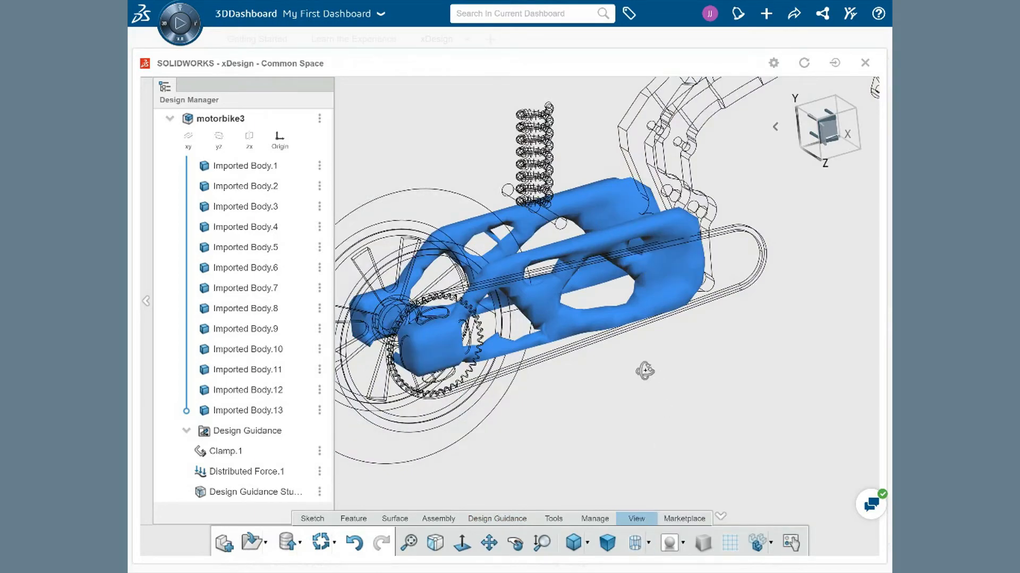
middle_drag(641, 359, 589, 437)
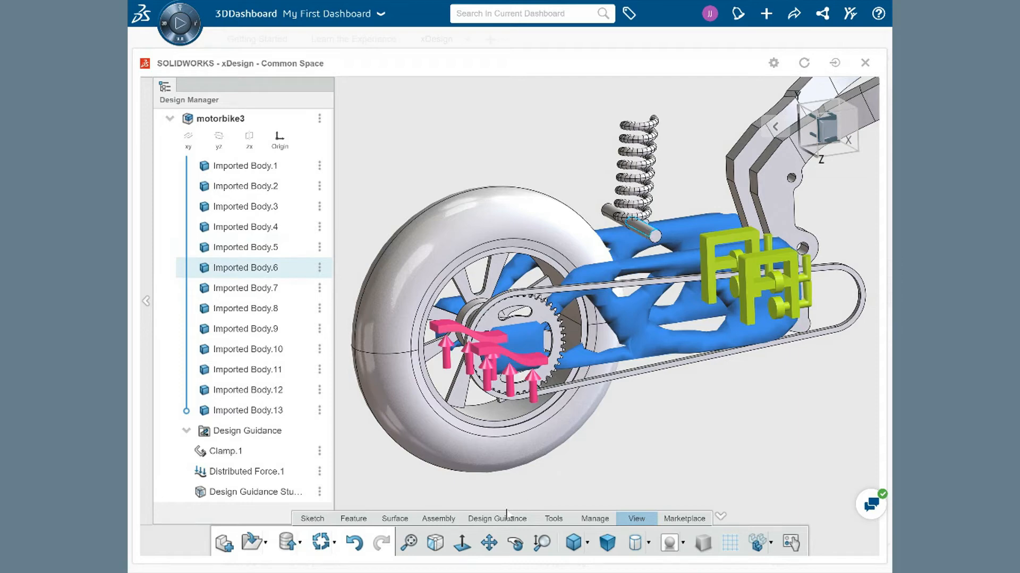
Step: Add a 600 N point force on the two faces of the upper shock mount
click(498, 519)
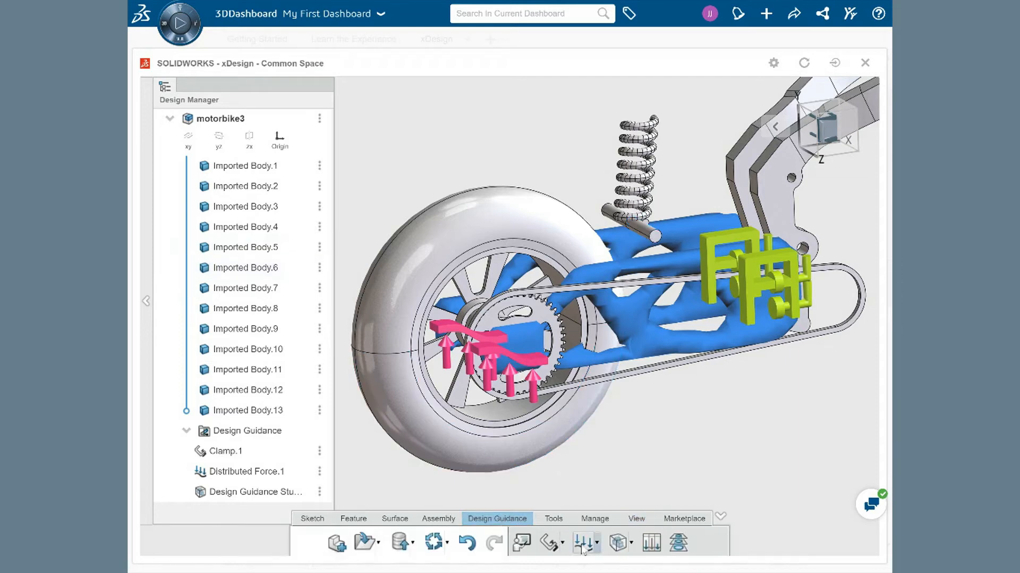
click(582, 547)
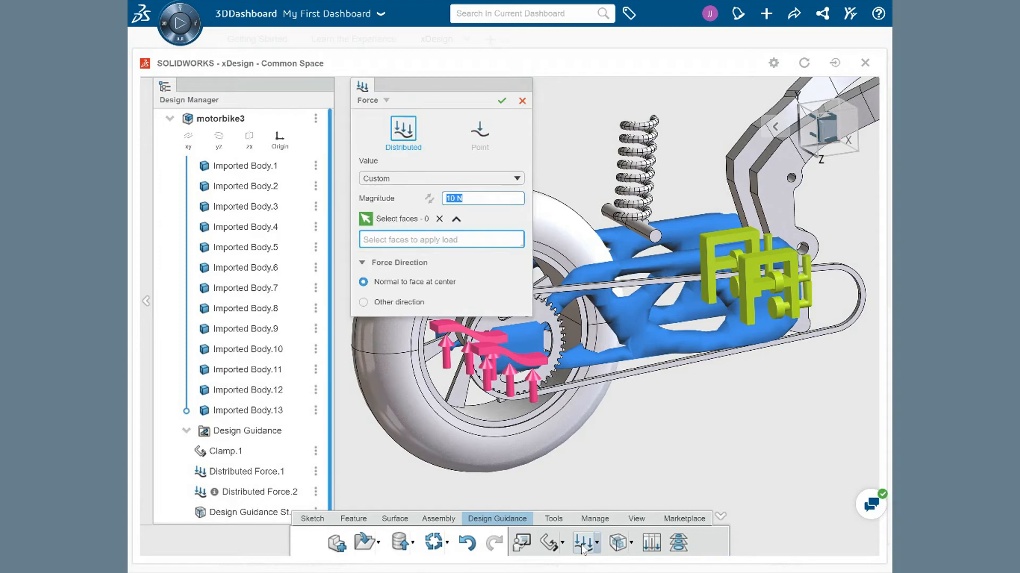
click(478, 147)
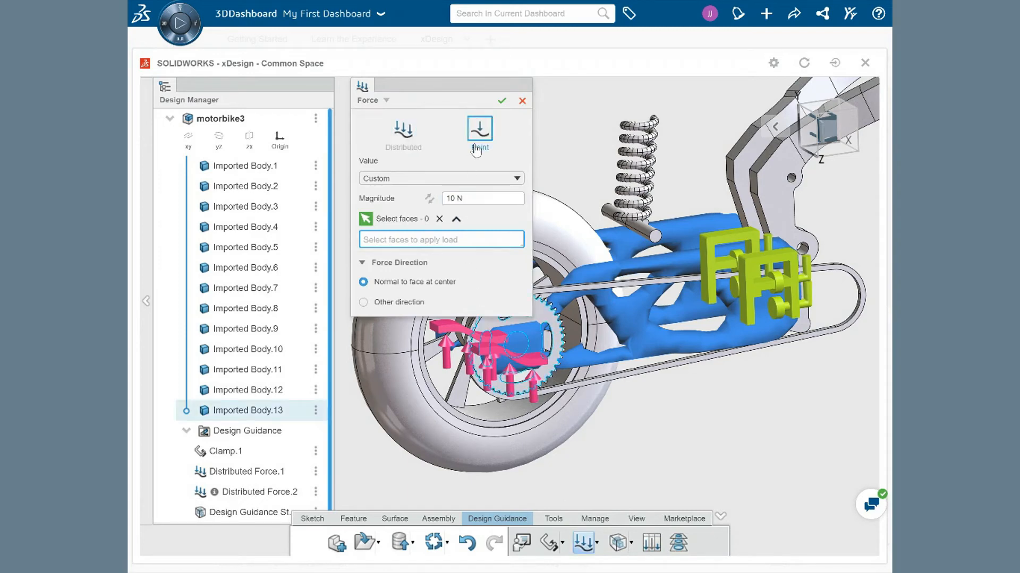
click(478, 198)
text(600)
key(Return)
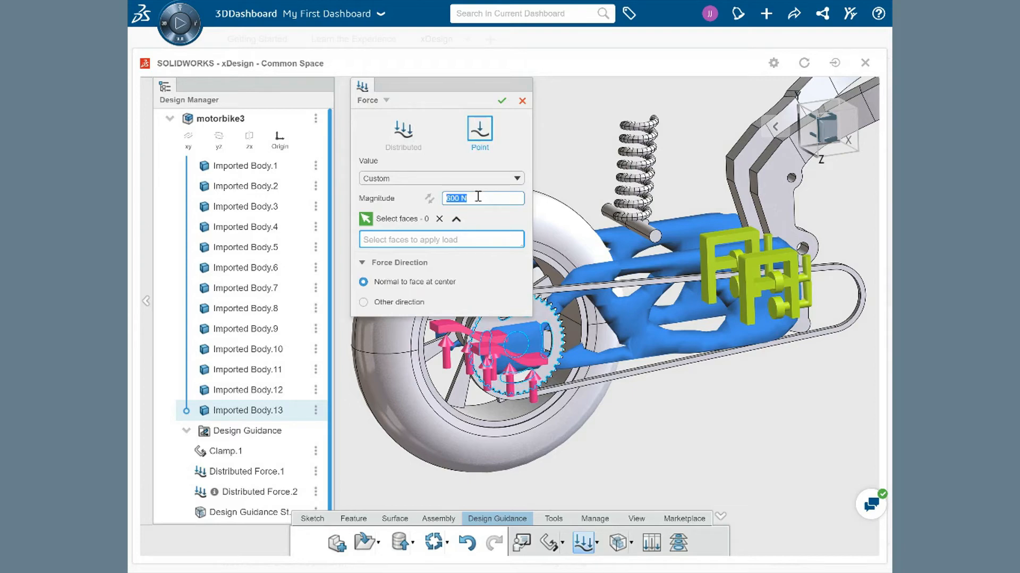
click(609, 215)
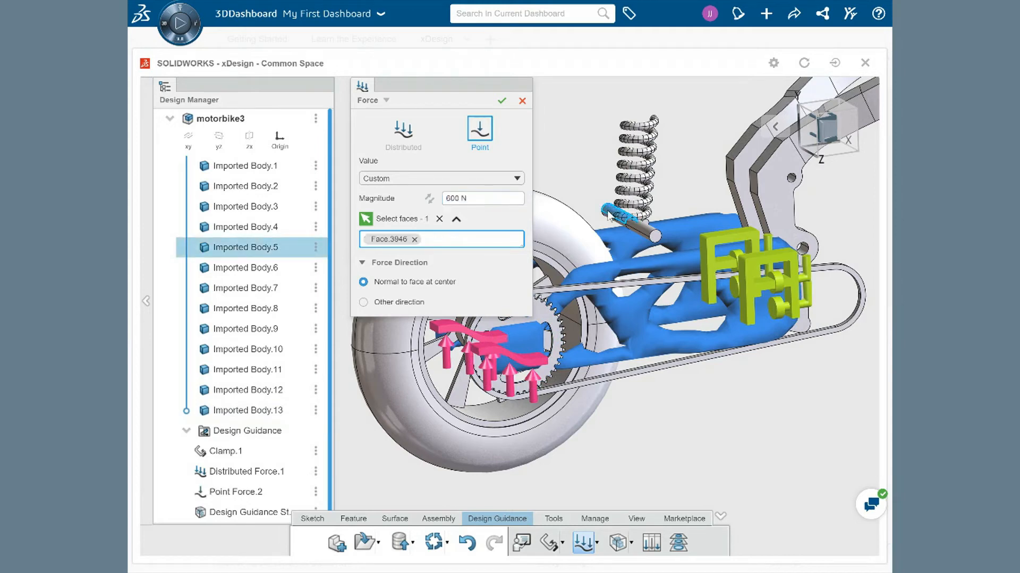
click(637, 228)
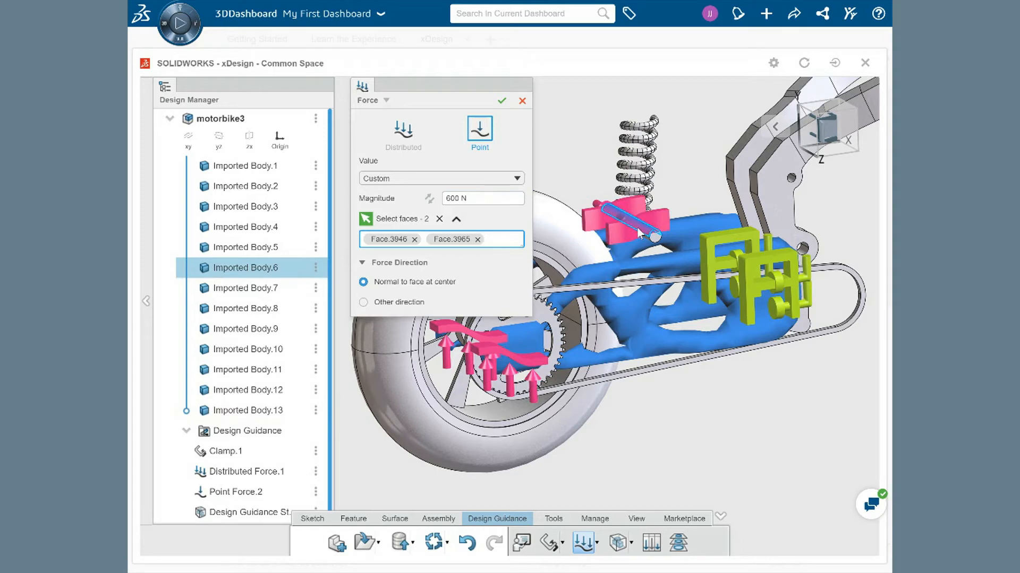
Step: Direct the force along a frame edge, reverse it to point downward, and confirm the force
click(363, 302)
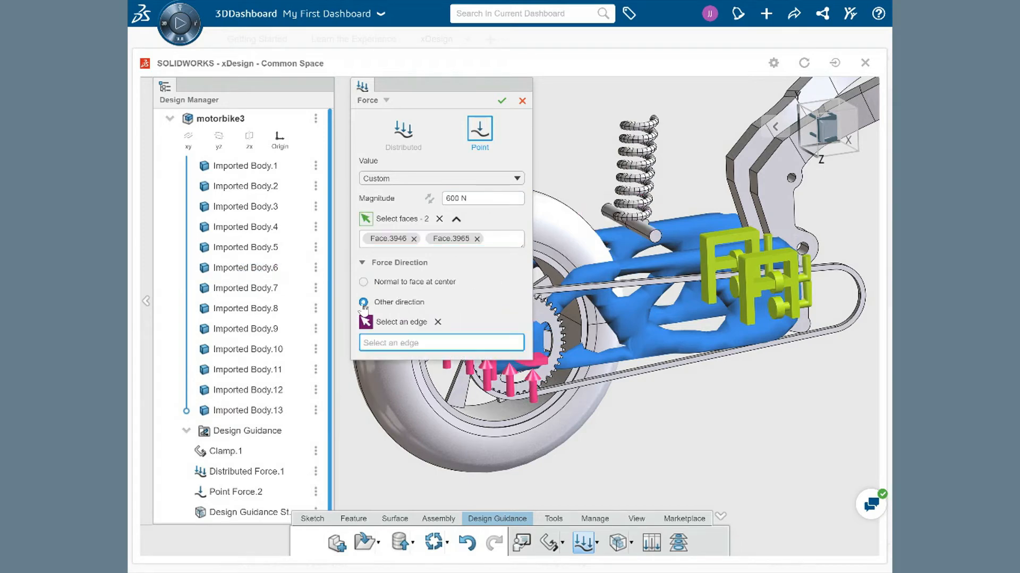
click(756, 184)
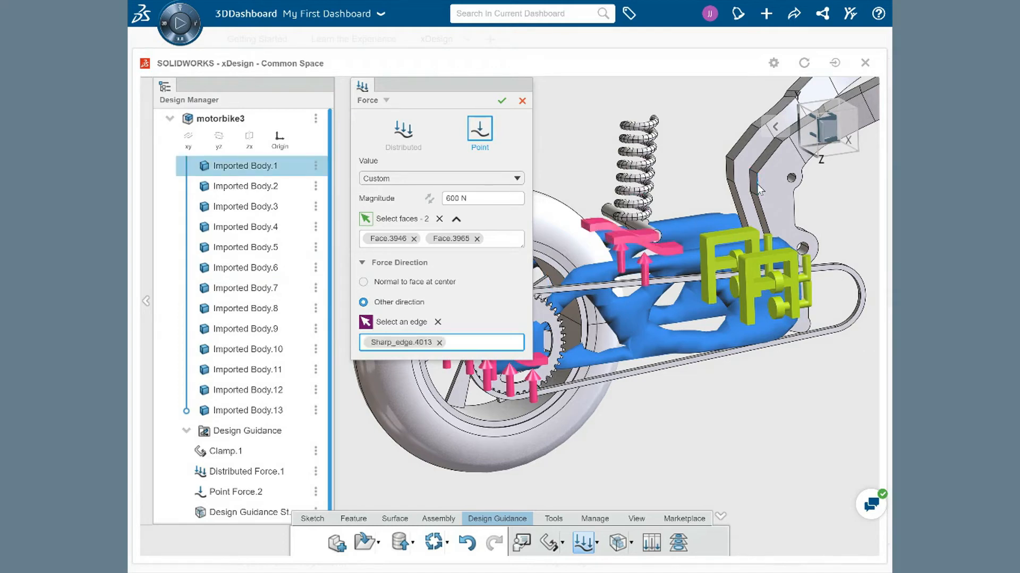
click(429, 200)
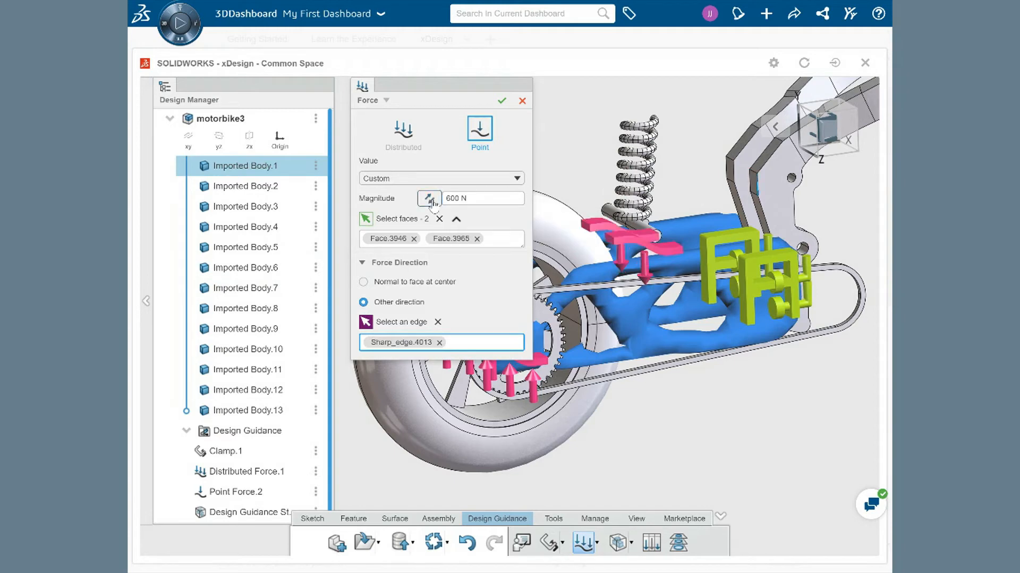
click(502, 102)
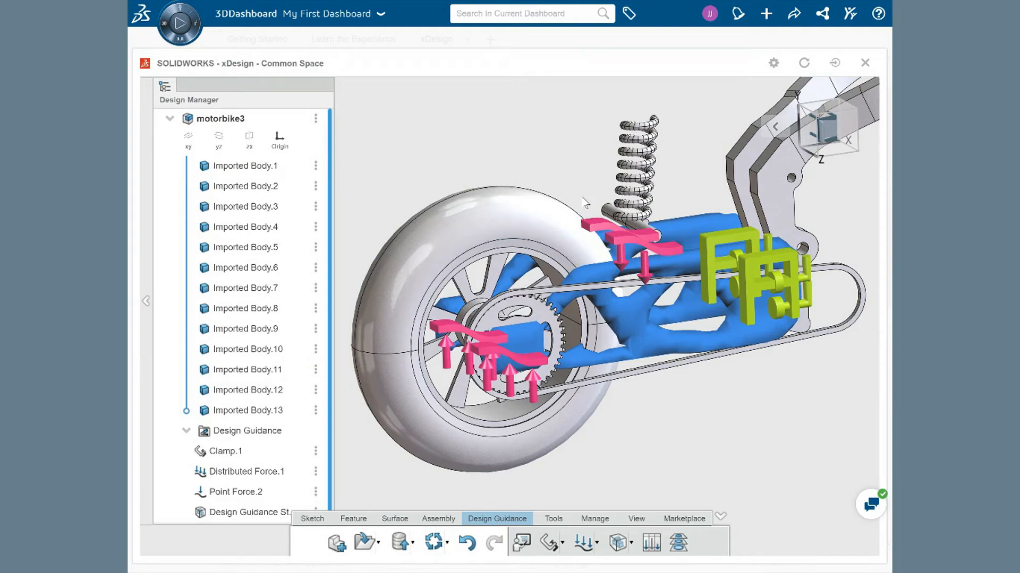
Step: Reopen the design study's volume settings and extend the design volume upward to about 263 mm
click(237, 516)
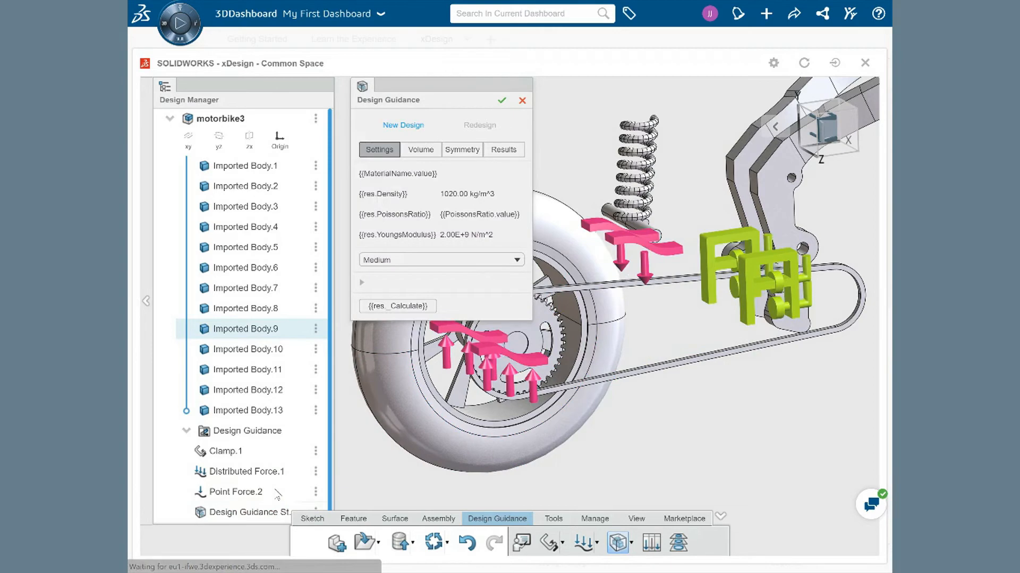
click(421, 169)
middle_drag(678, 413, 643, 400)
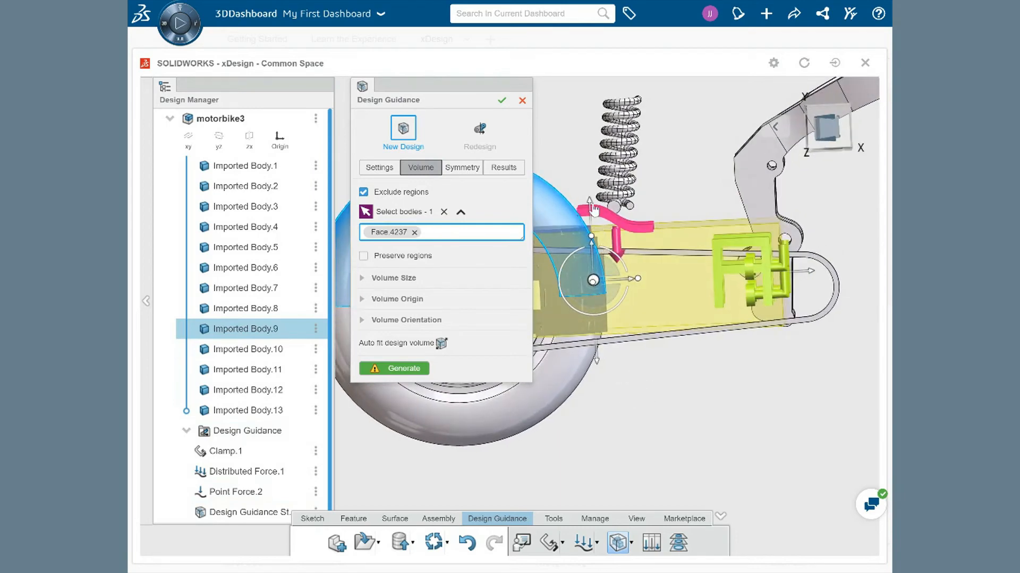
drag(590, 201, 597, 171)
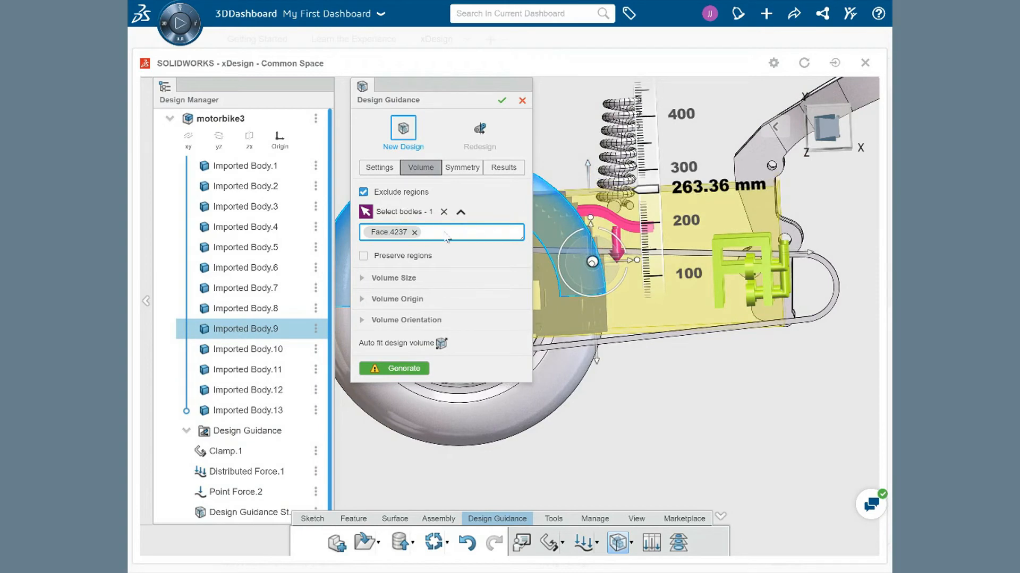
mouse_move(600, 172)
middle_down()
mouse_move(603, 184)
mouse_move(616, 181)
middle_up()
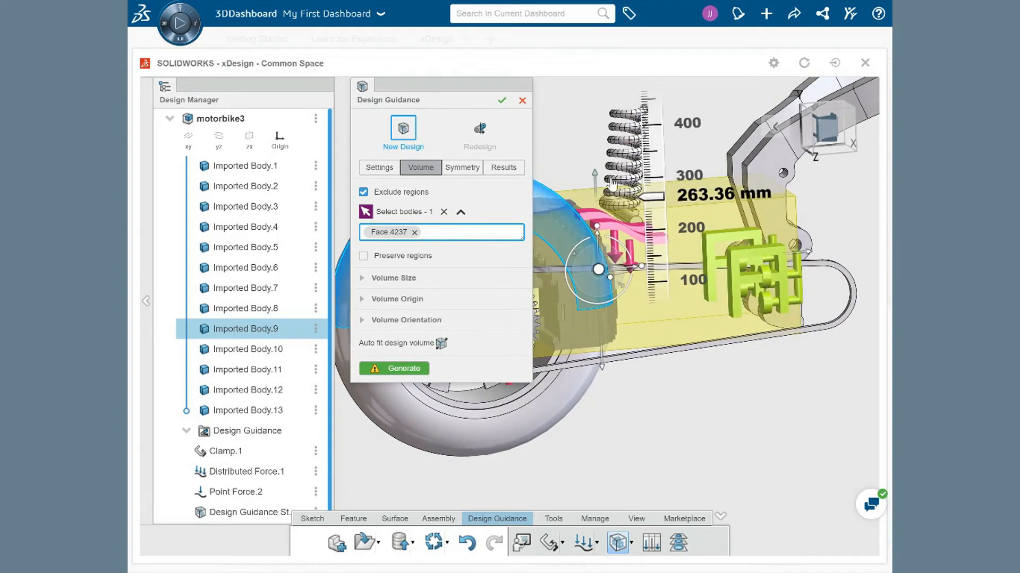
Step: Add three more faces around the upper shock mount to the design study's excluded regions
scroll(620, 183, down, 3)
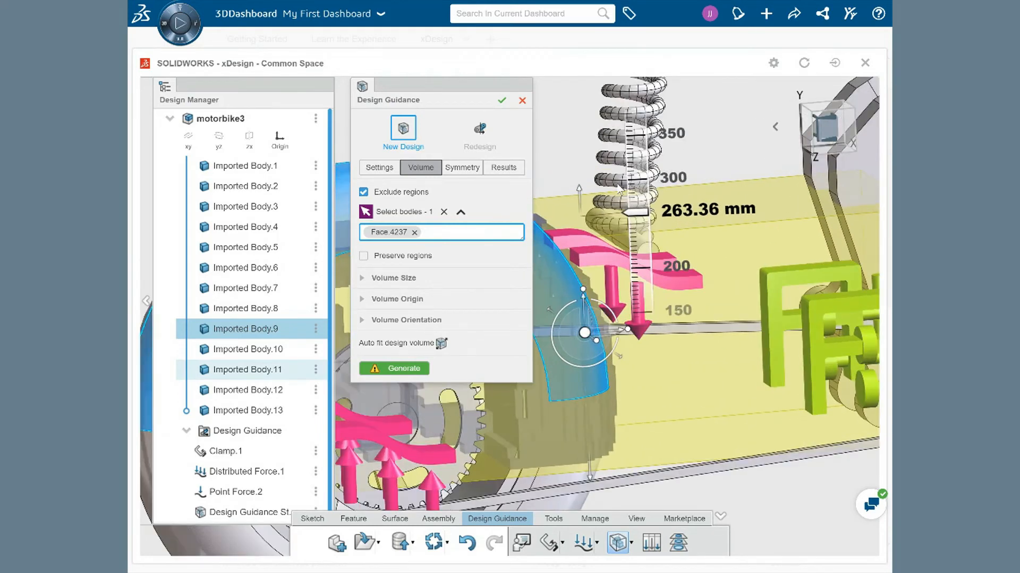
click(619, 185)
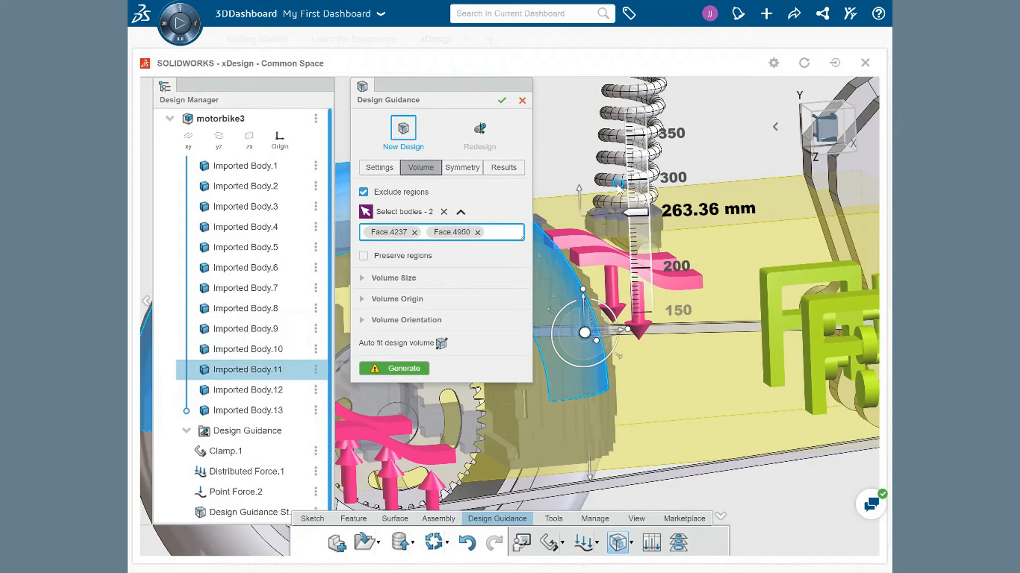
click(616, 234)
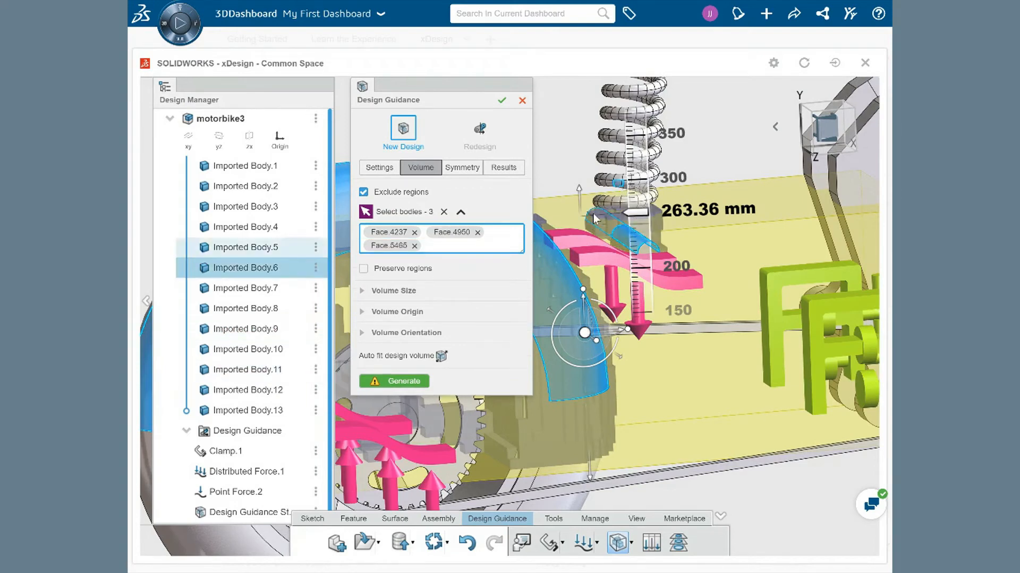
click(595, 218)
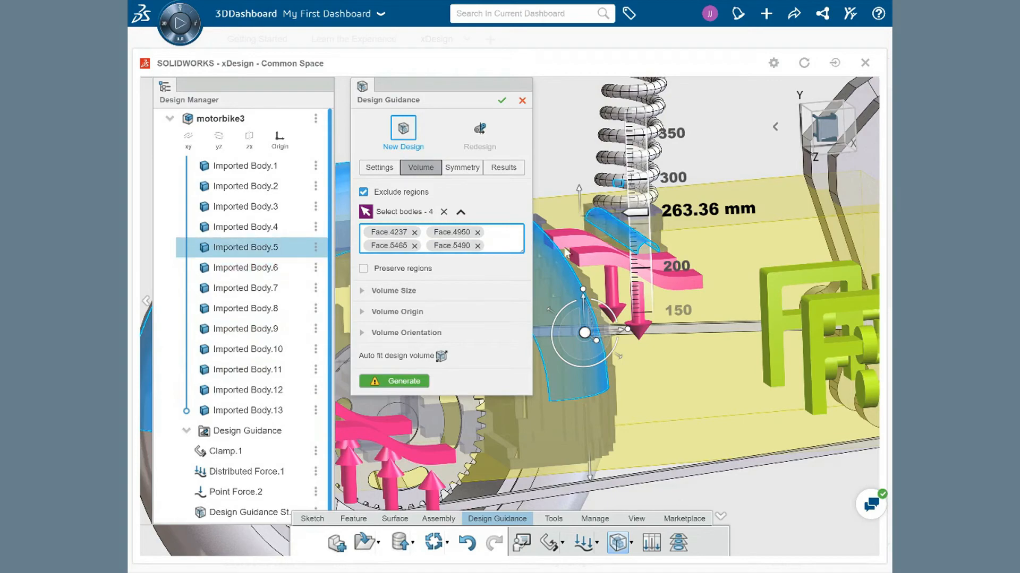
Step: Generate the design and accept the resulting swingarm shape
click(404, 381)
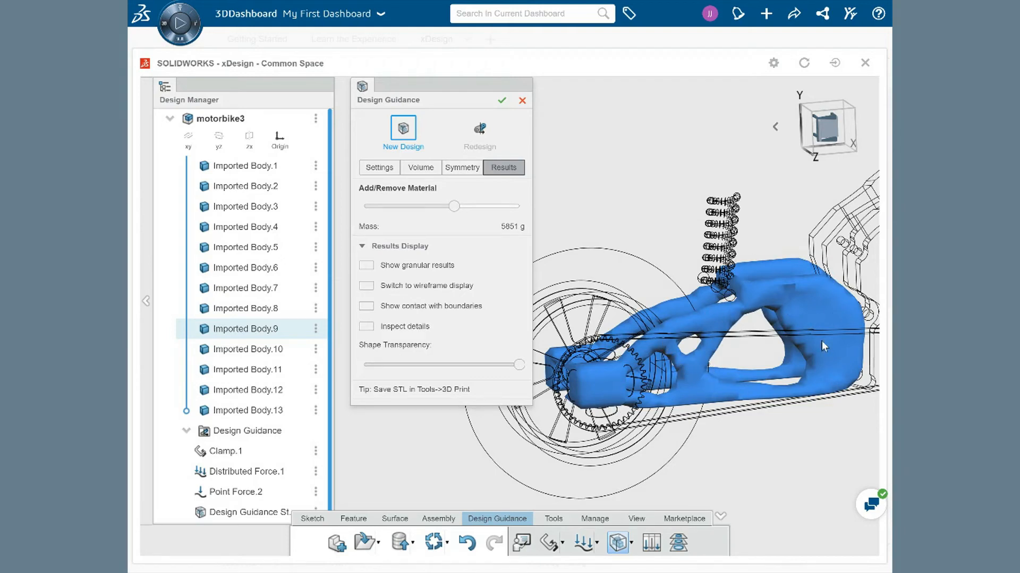
click(501, 101)
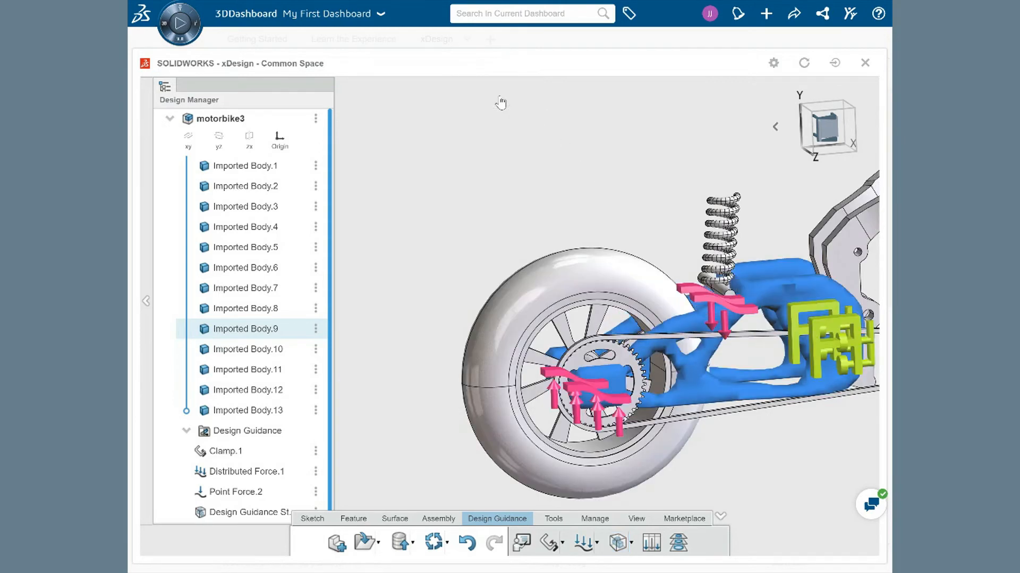
middle_drag(616, 186, 522, 157)
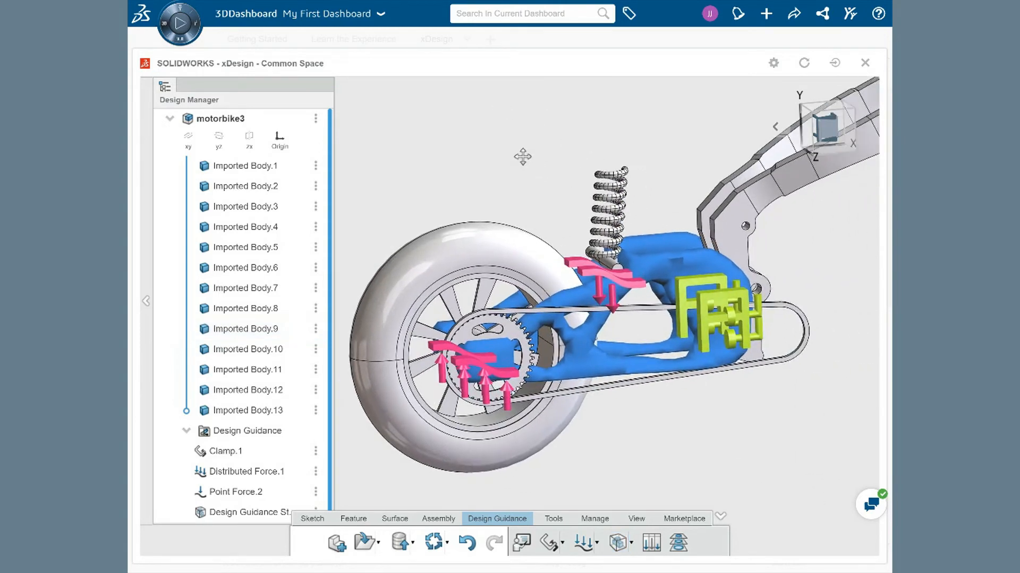
mouse_move(726, 415)
middle_down()
mouse_move(728, 403)
mouse_move(708, 393)
mouse_move(637, 413)
mouse_move(633, 427)
mouse_move(645, 453)
mouse_move(648, 408)
mouse_move(690, 400)
mouse_move(728, 412)
mouse_move(727, 421)
middle_up()
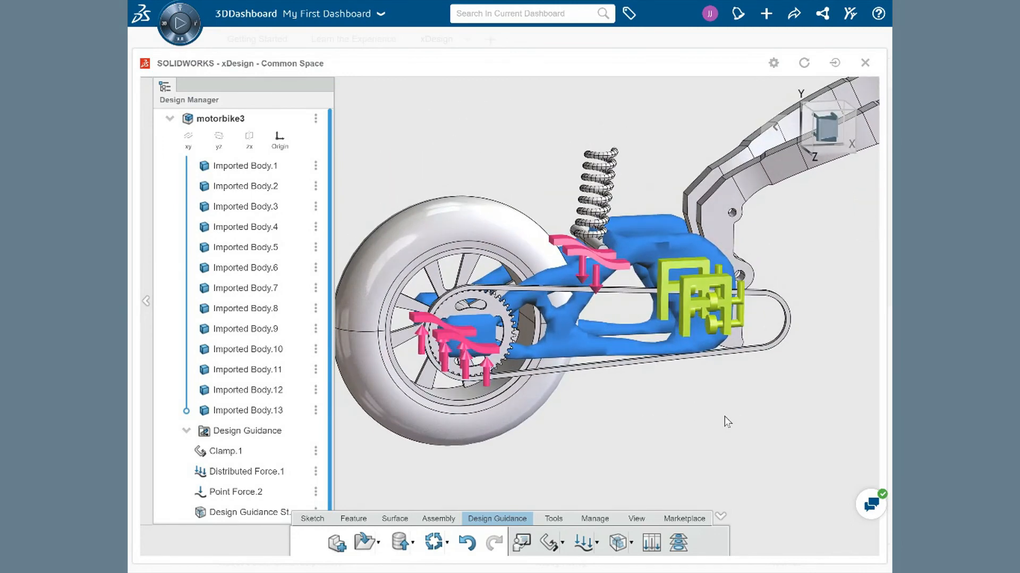
Step: Switch the view display style to wireframe to inspect the generated swingarm
click(641, 524)
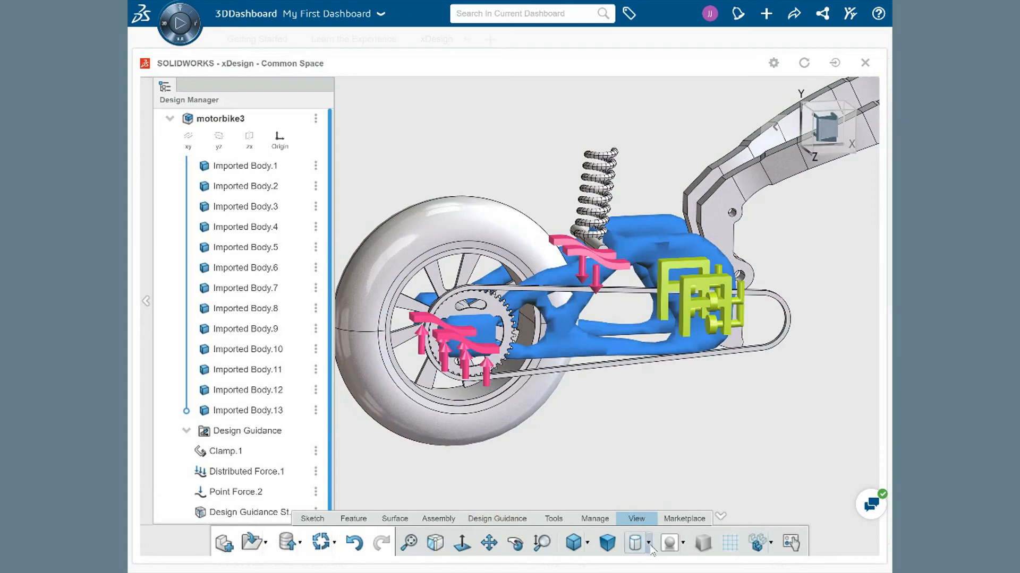
click(648, 543)
click(661, 517)
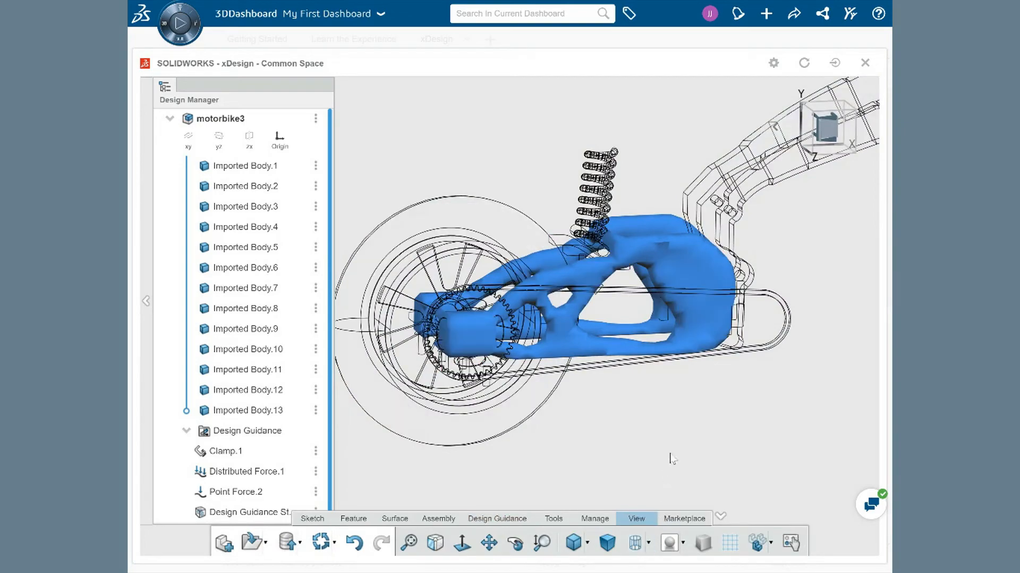
middle_drag(684, 426, 646, 443)
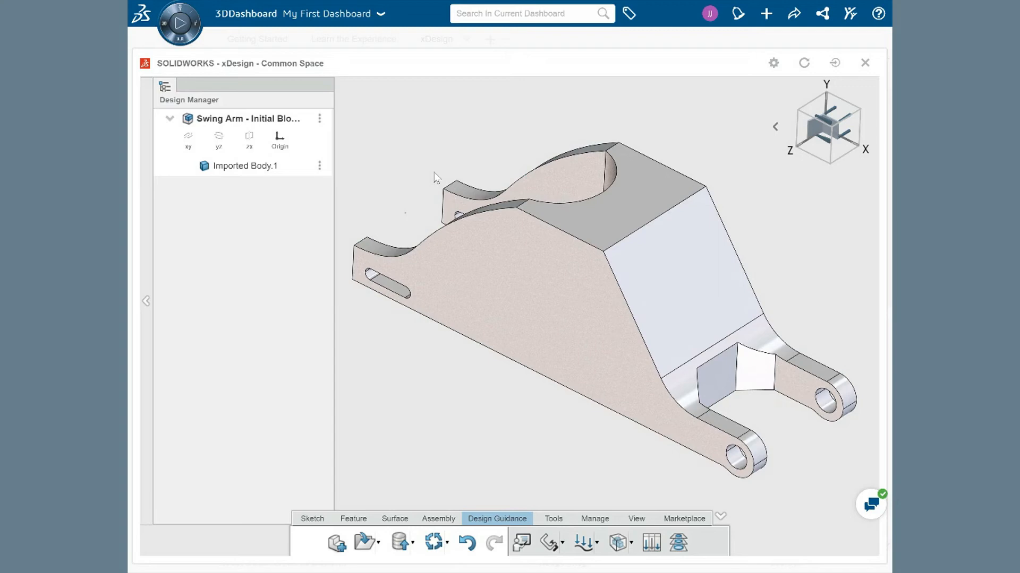
Step: Clamp the inner faces of the two rear pivot holes on the swing arm block
click(553, 286)
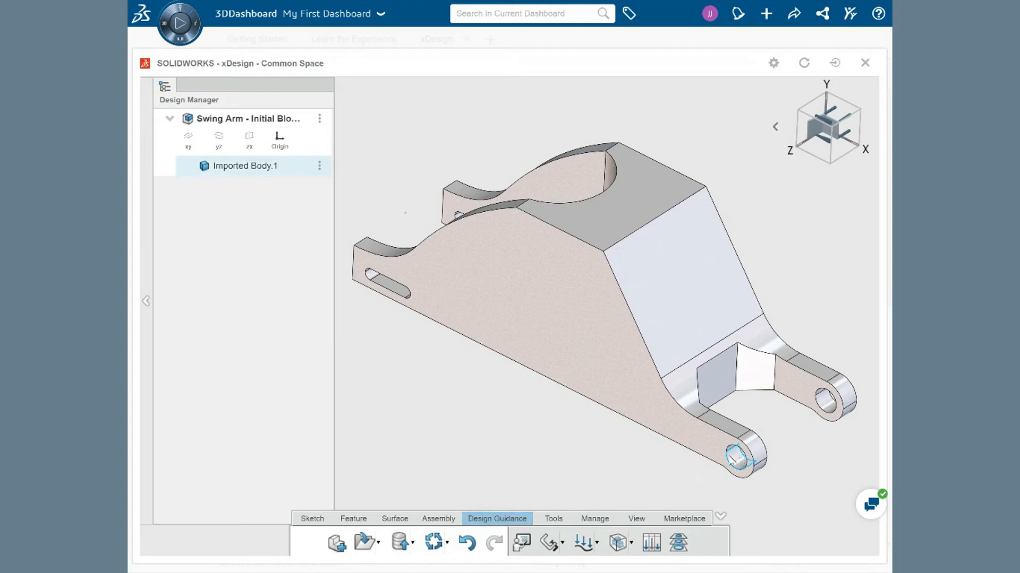
click(548, 543)
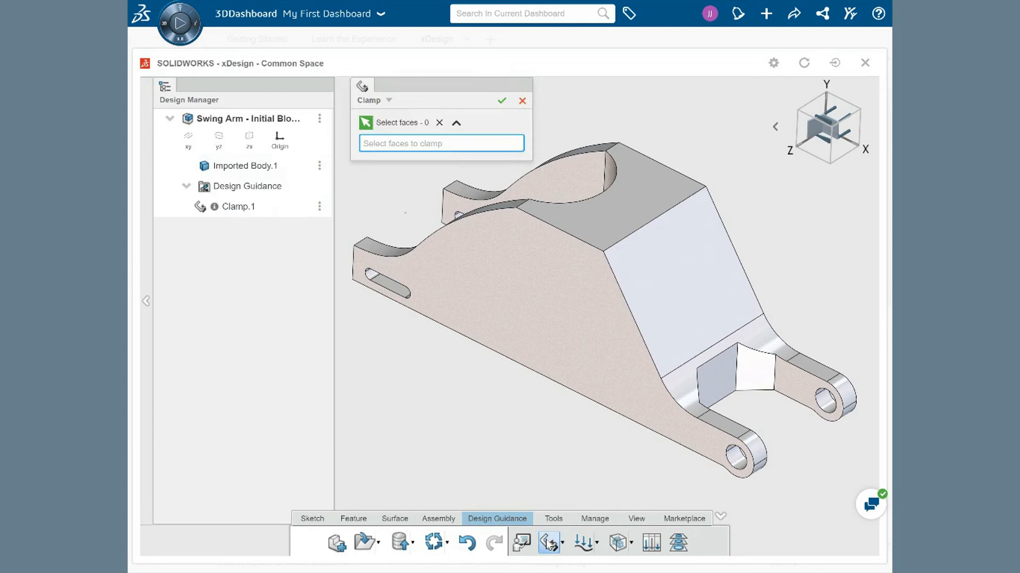
scroll(764, 448, up, 5)
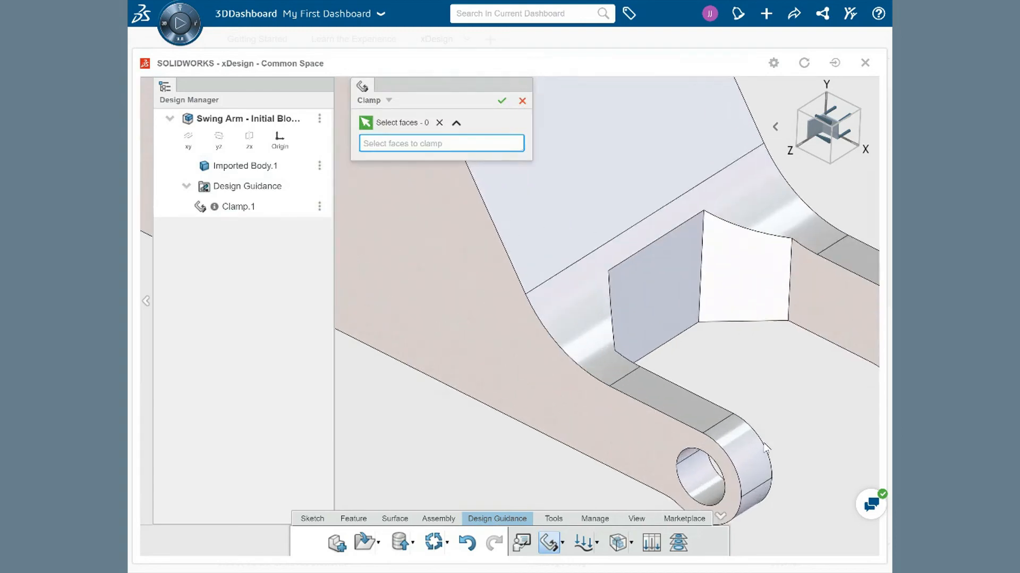
scroll(740, 412, down, 5)
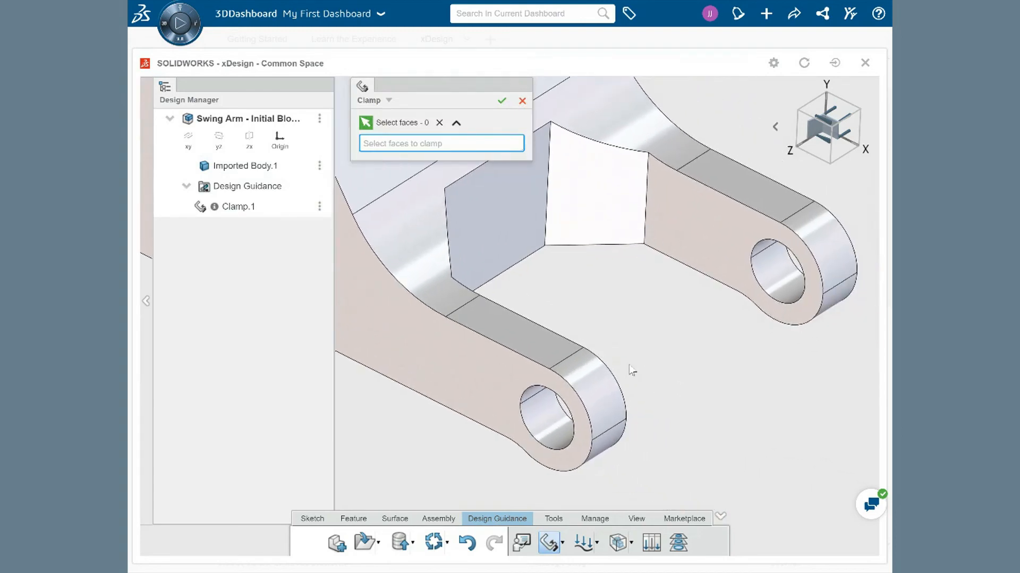
click(533, 396)
click(540, 424)
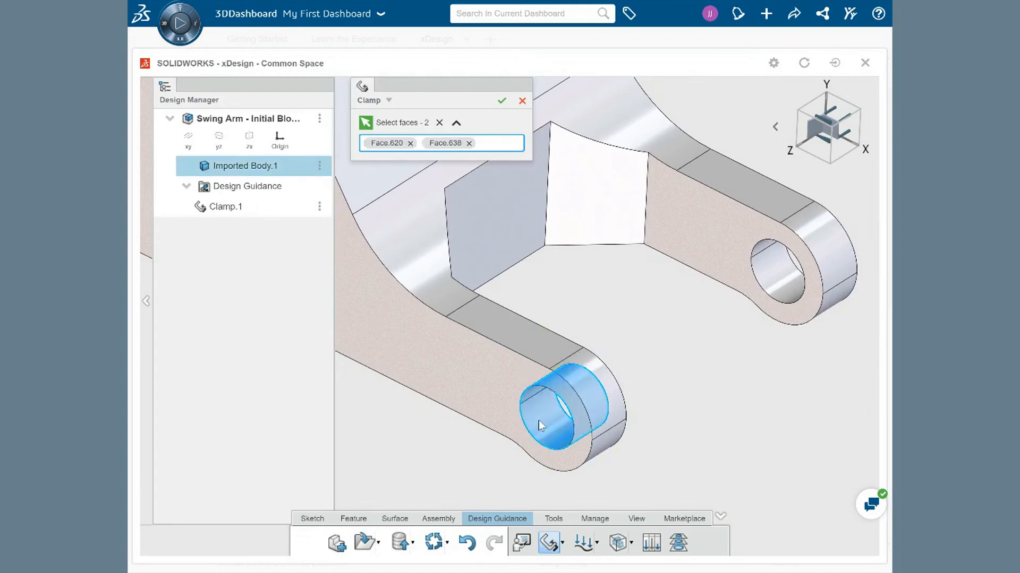
click(763, 253)
click(767, 277)
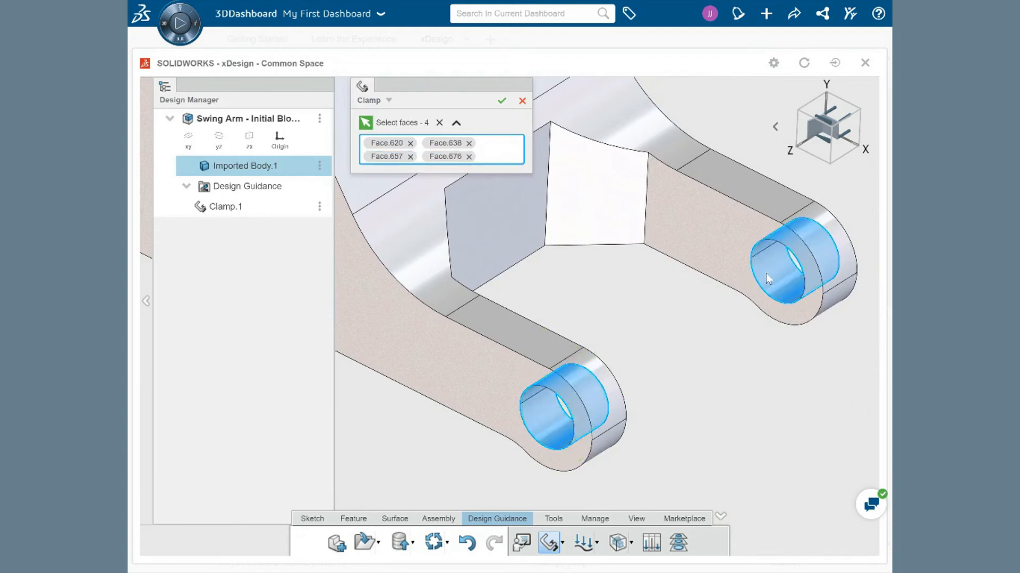
click(502, 100)
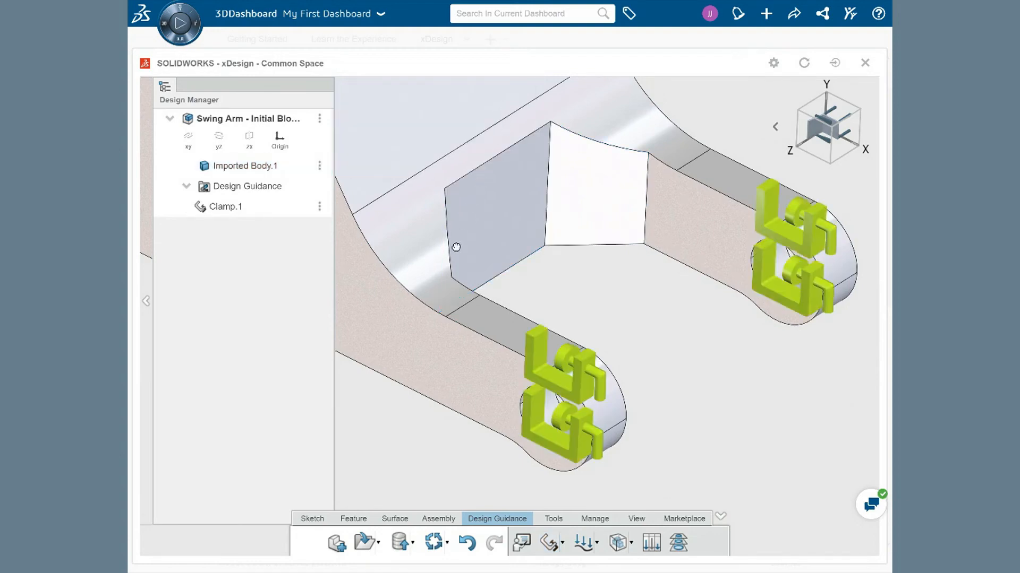
Step: Add a distributed force on the lower faces of the two slots at the front of the swing arm
scroll(455, 249, down, 5)
scroll(435, 236, down, 1)
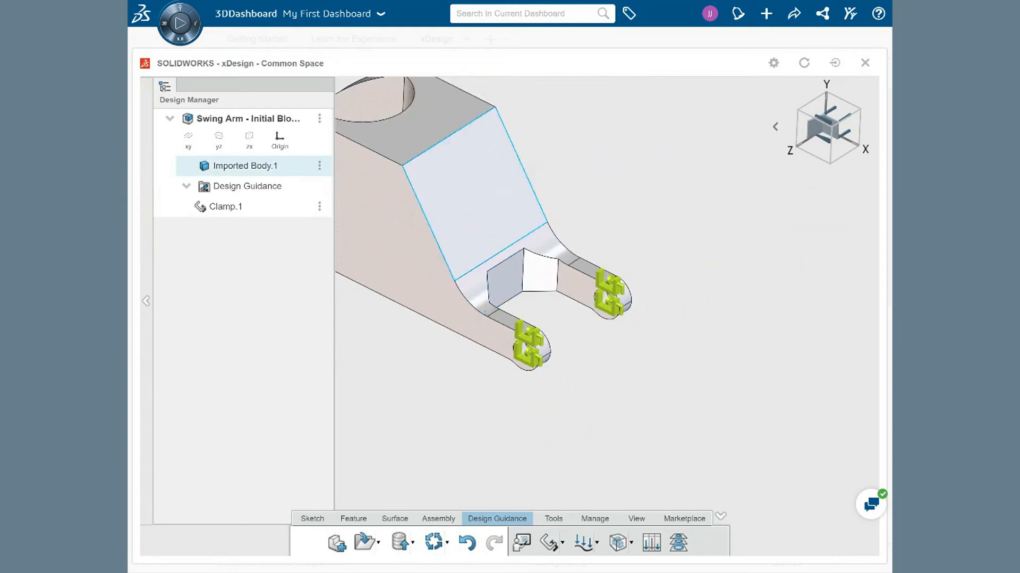
ctrl+middle_drag(402, 221, 673, 345)
scroll(494, 301, up, 4)
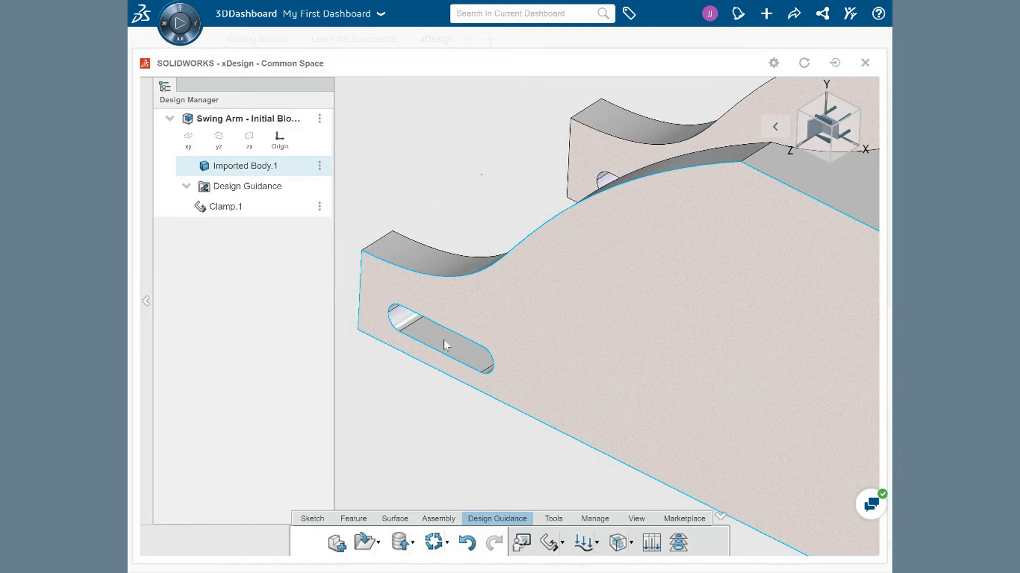
click(583, 543)
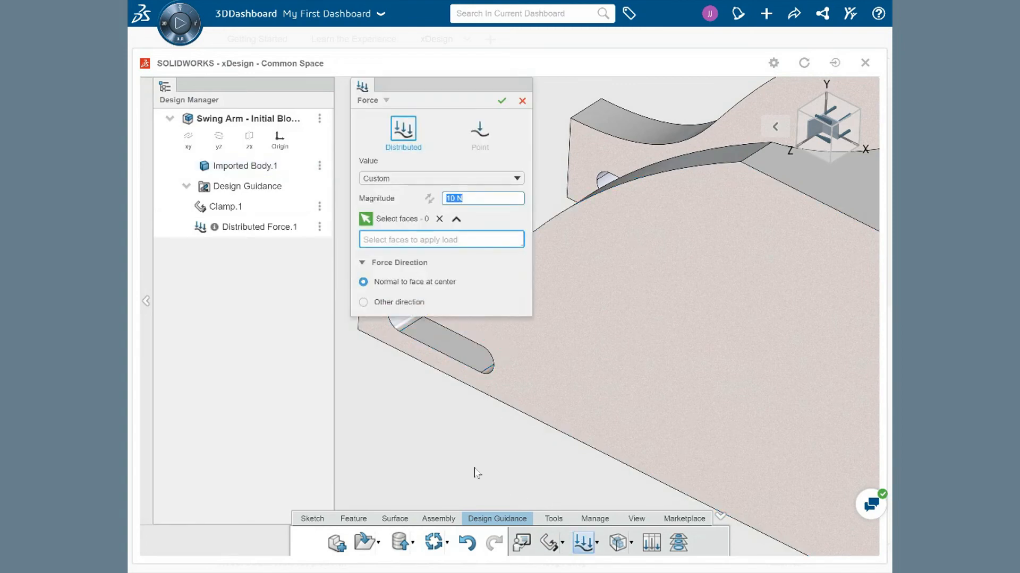
middle_drag(457, 431, 505, 449)
middle_drag(576, 470, 626, 478)
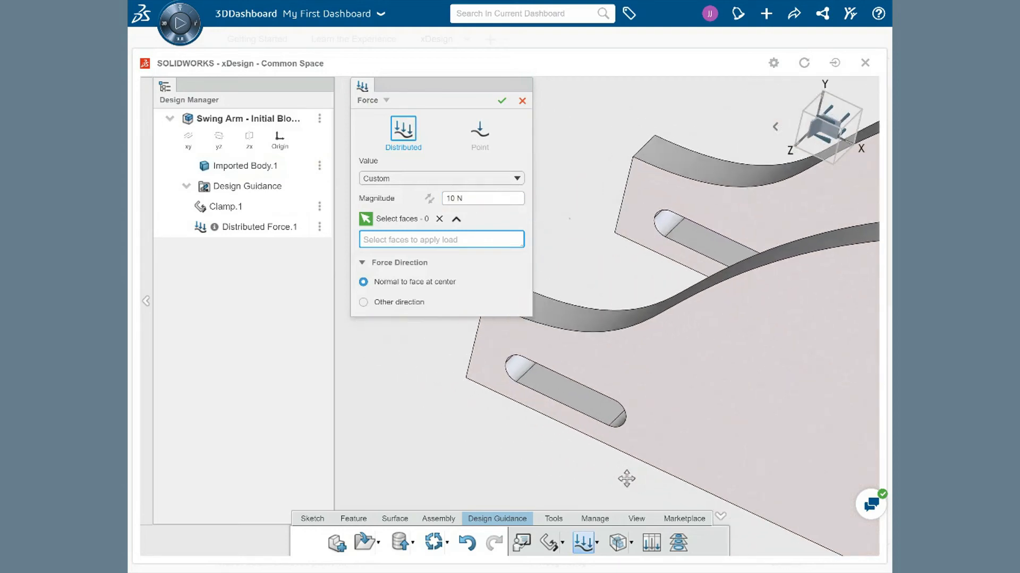
click(575, 397)
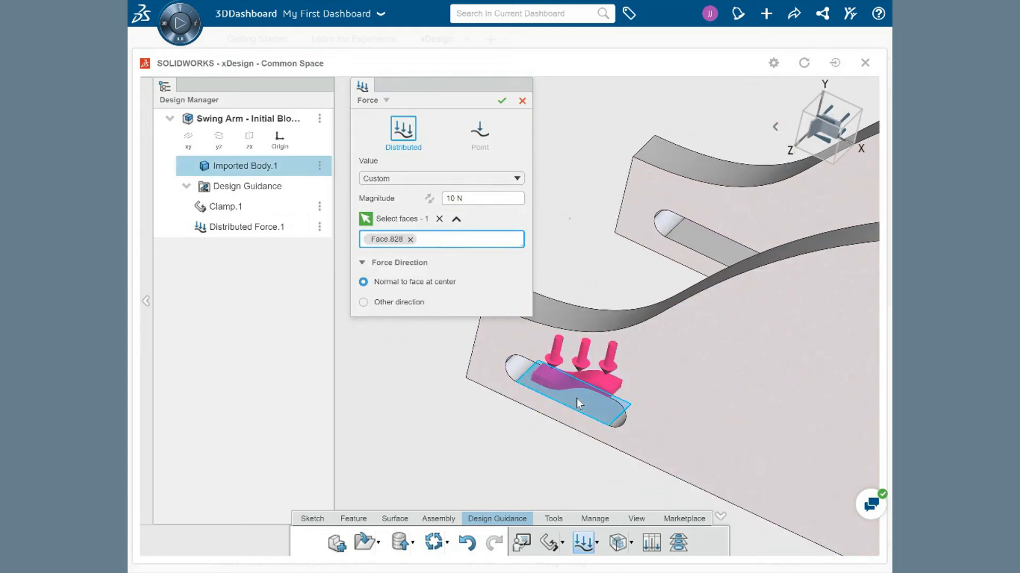
click(709, 244)
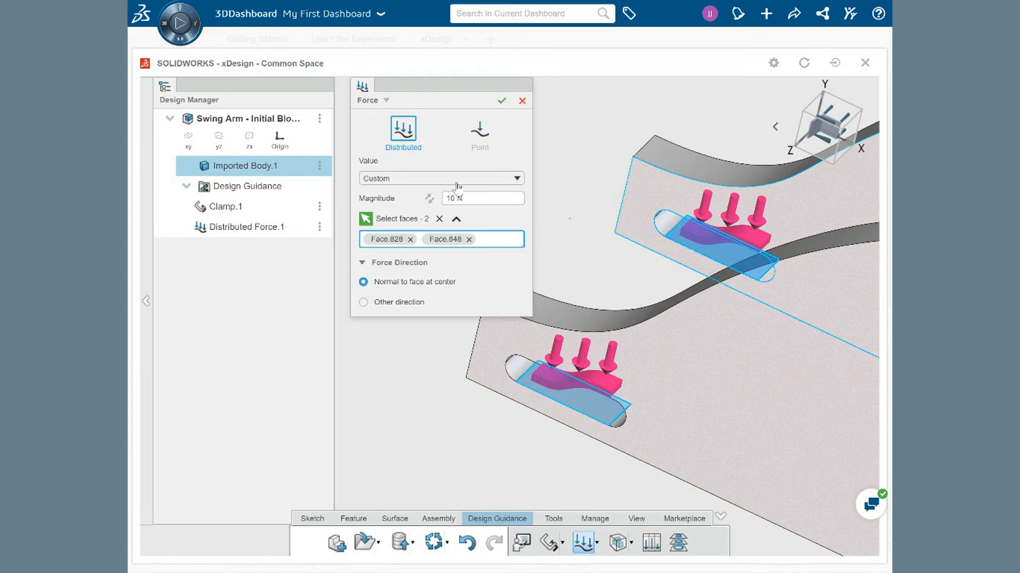
Step: Set the distributed force magnitude to 1200 N and confirm the force
triple_click(474, 198)
text(1200)
key(Return)
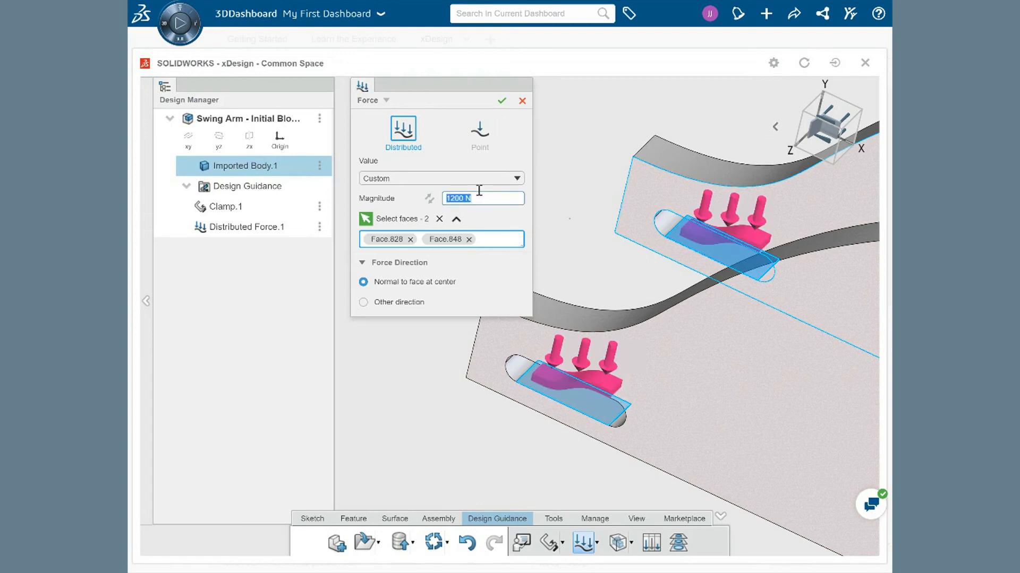
click(501, 100)
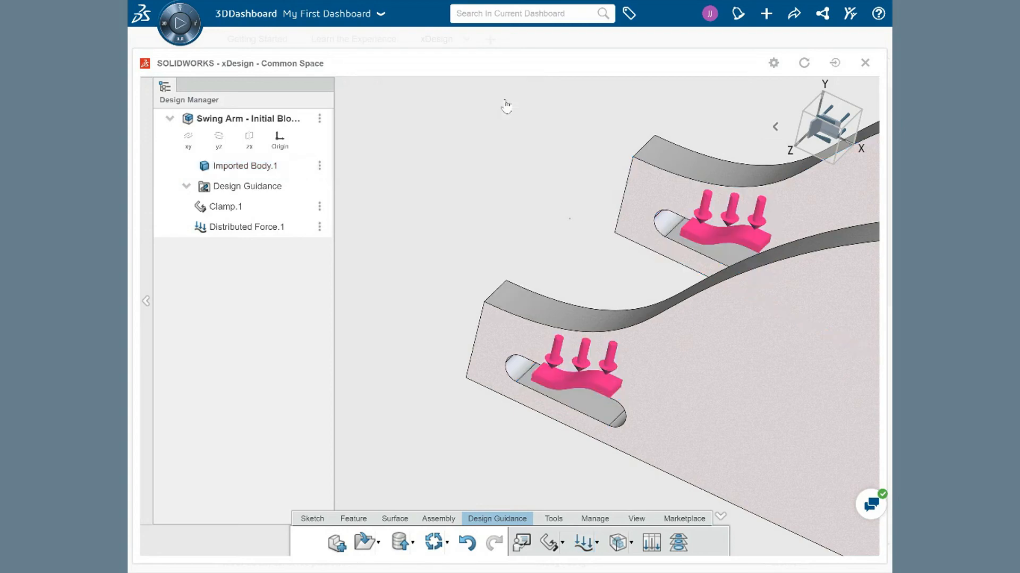
Step: Start a design study in Redesign mode and select the swing arm body as the body to redesign
scroll(538, 232, down, 4)
ctrl+middle_drag(539, 236, 403, 179)
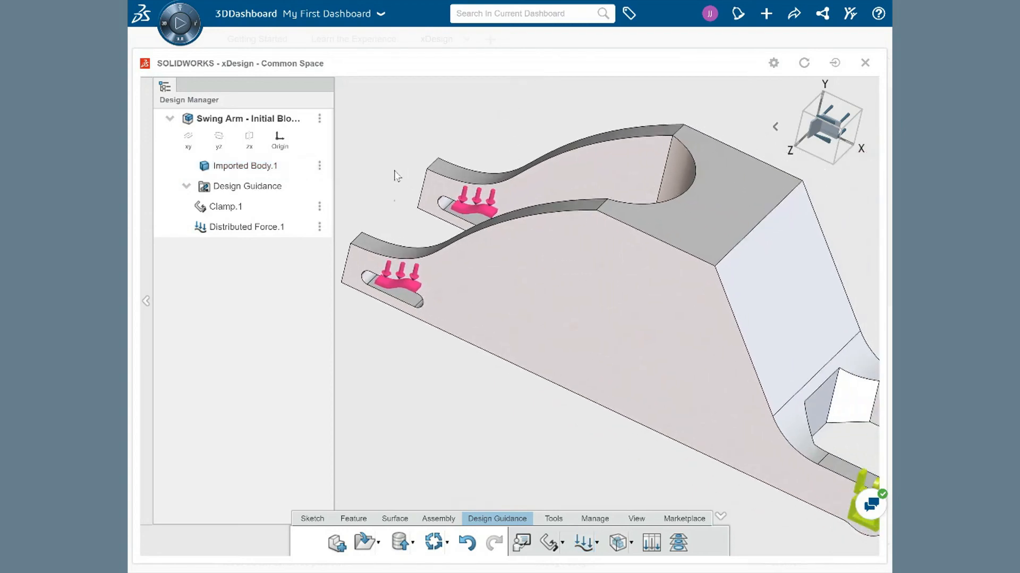
scroll(394, 171, down, 2)
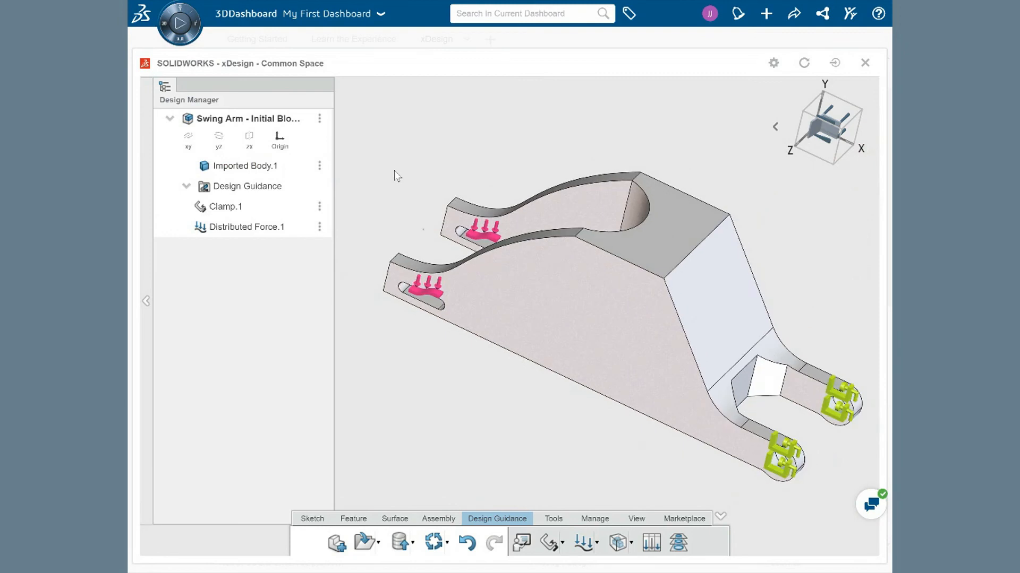
click(617, 542)
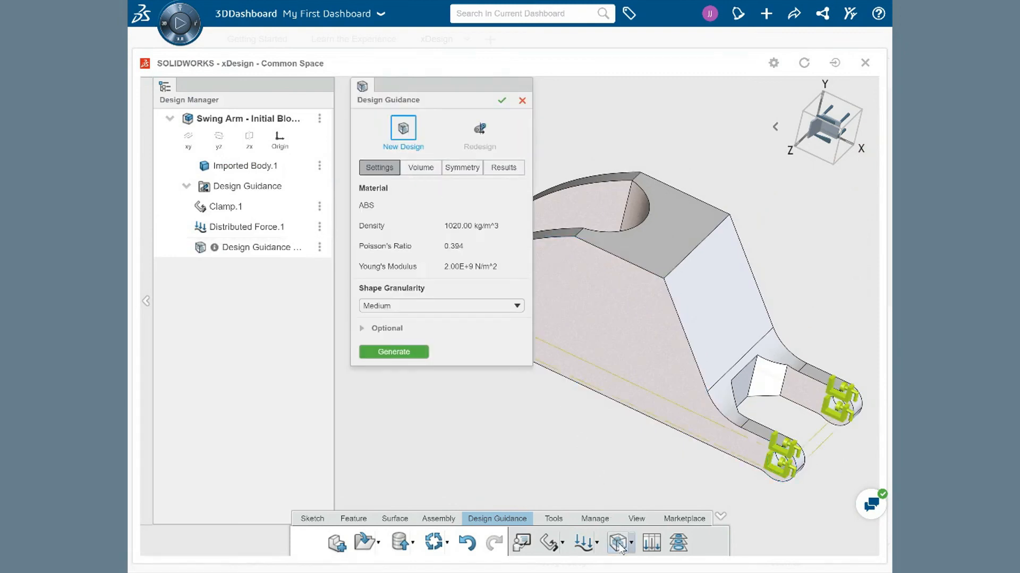
click(480, 139)
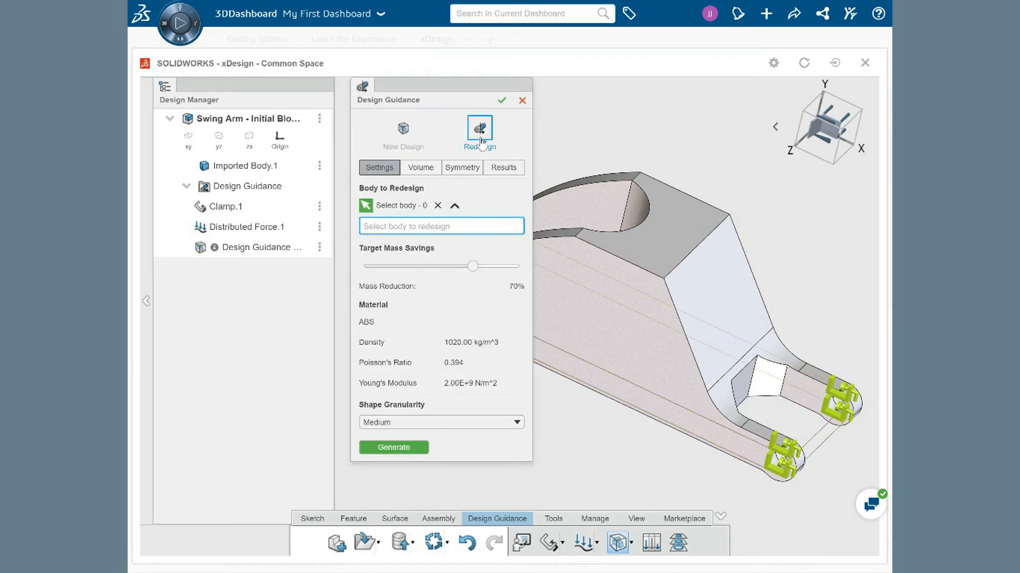
click(603, 309)
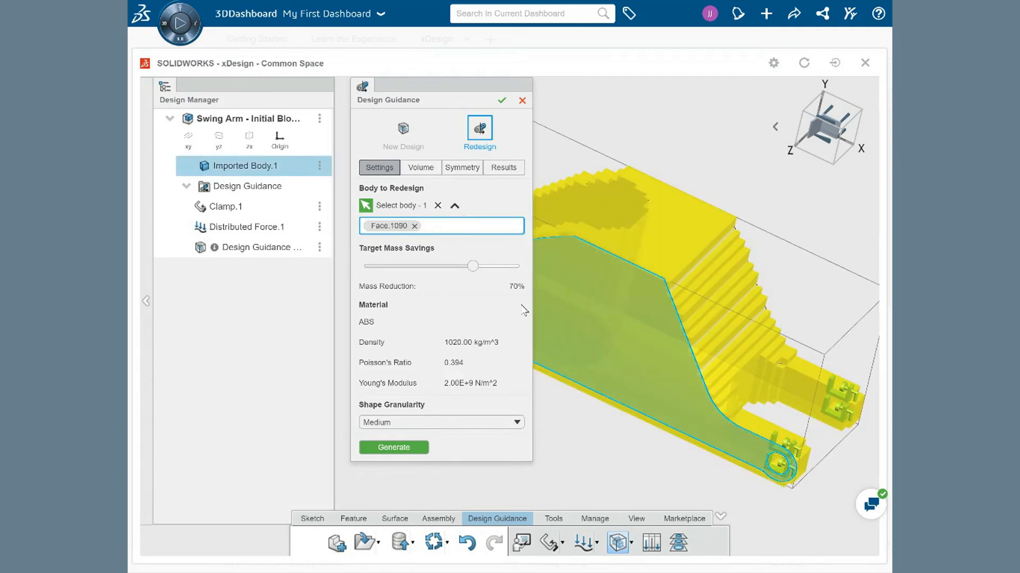
Step: Enable symmetry about the Z-axis with the symmetry plane at the design volume's center
click(147, 301)
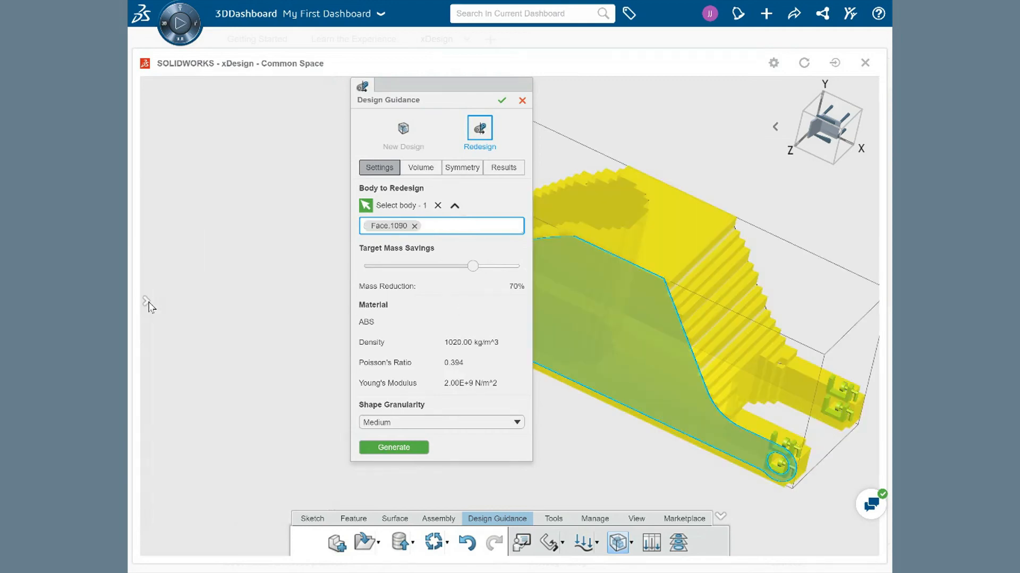
drag(443, 87, 281, 94)
click(260, 175)
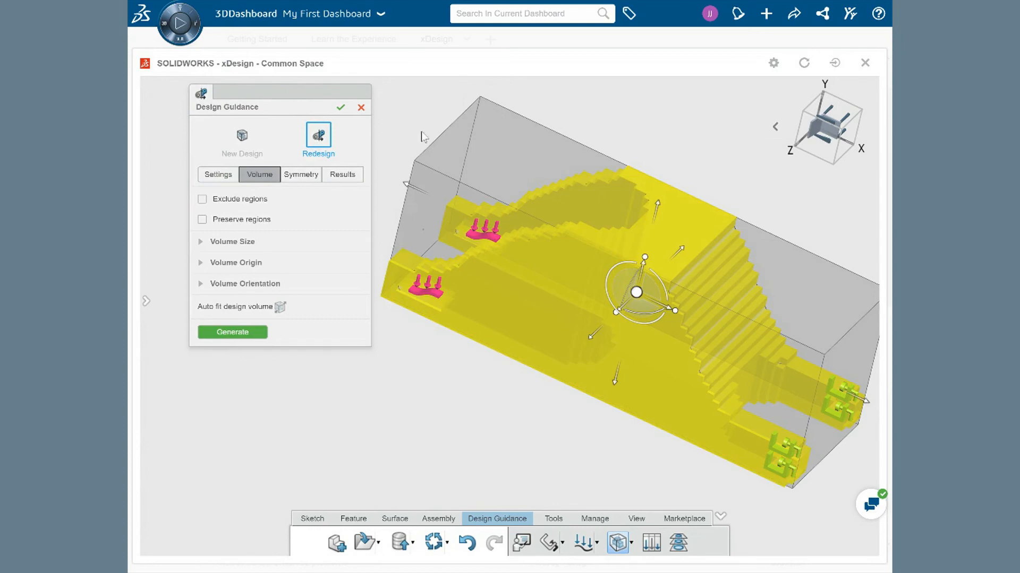
click(301, 175)
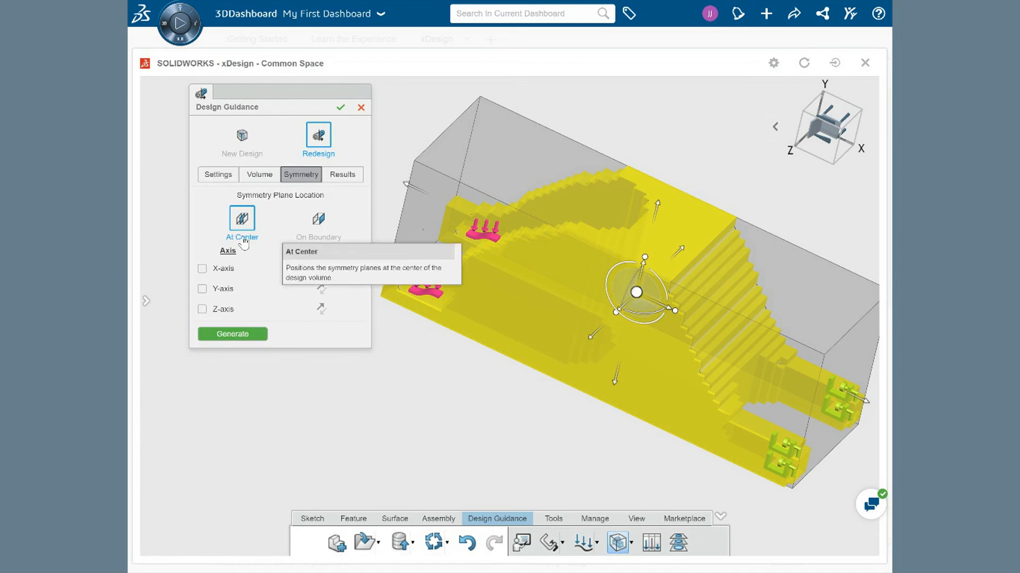
click(202, 309)
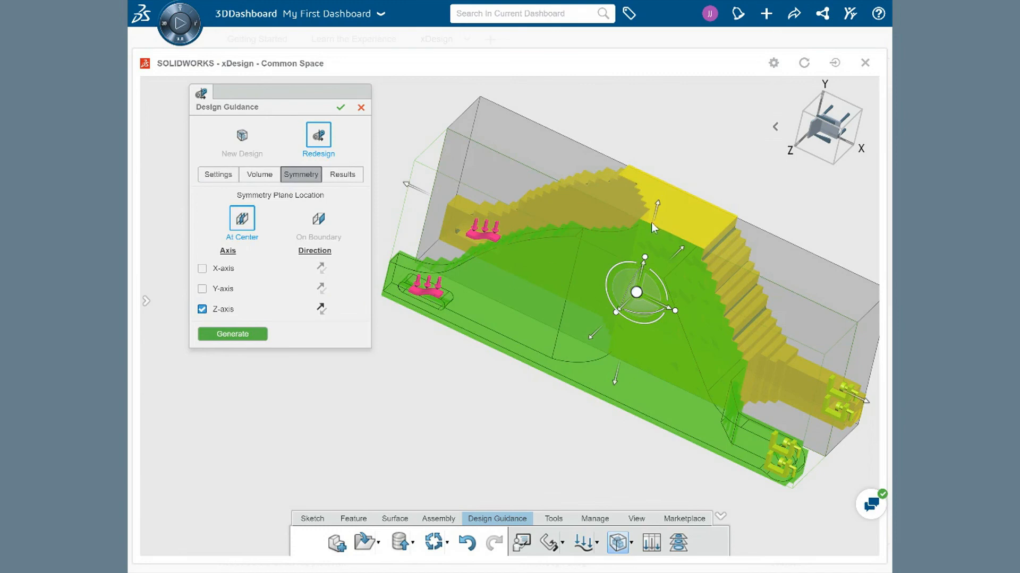
Step: Generate the redesigned swing arm and turn on showing the full model in the results display
click(250, 336)
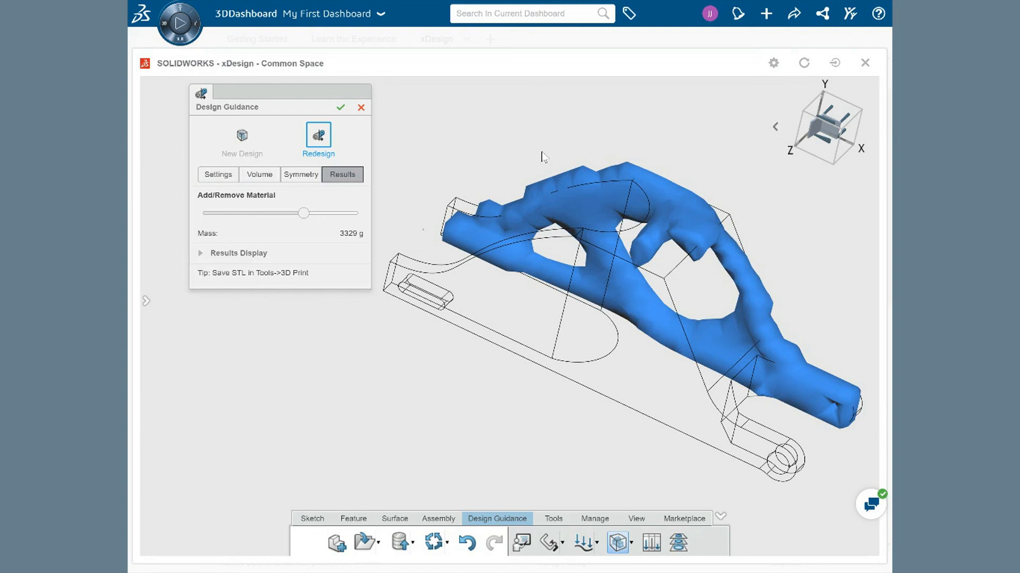
click(201, 253)
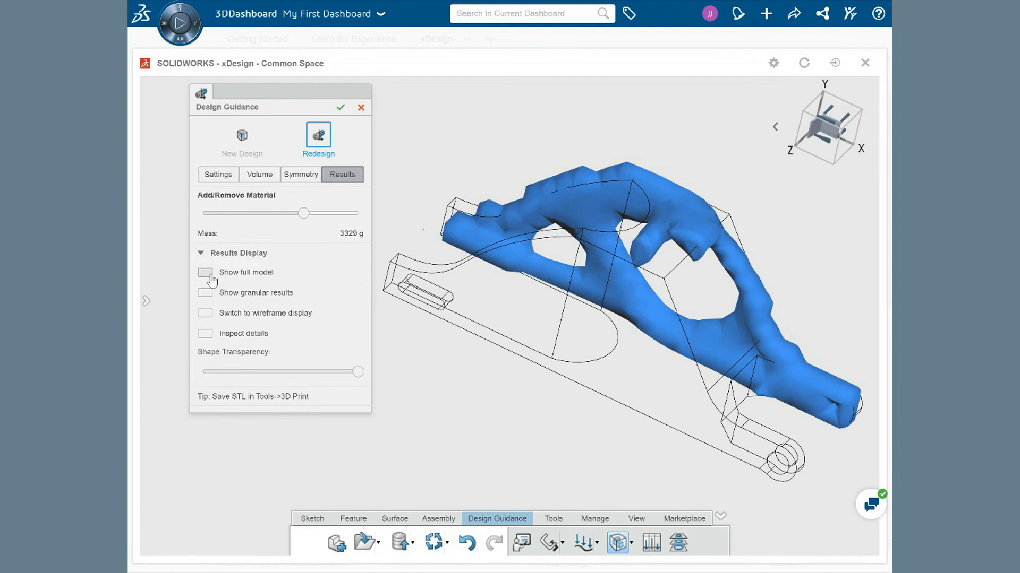
click(206, 273)
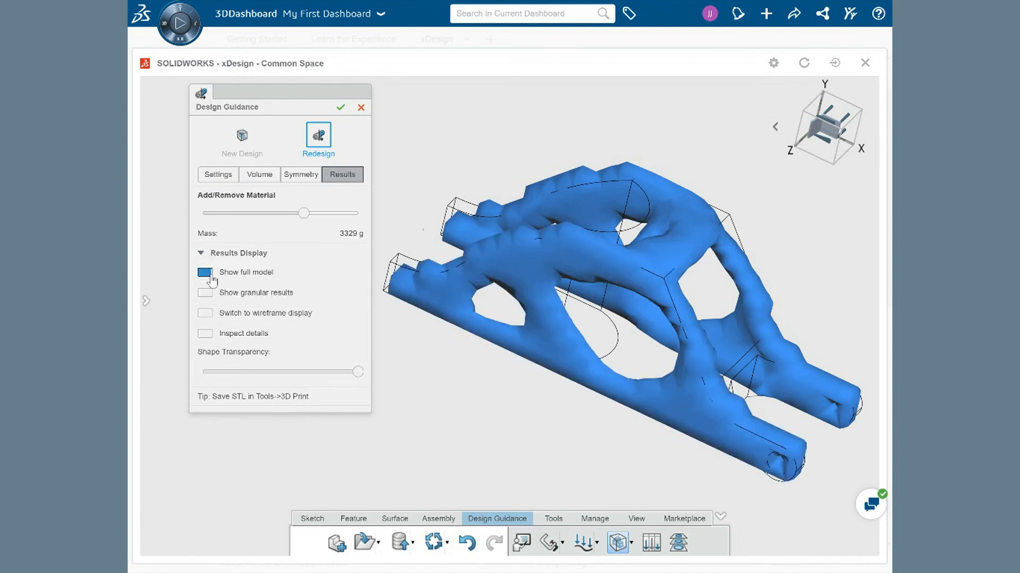
Step: Accept the generated redesign study and close the design guidance
middle_drag(594, 439, 556, 400)
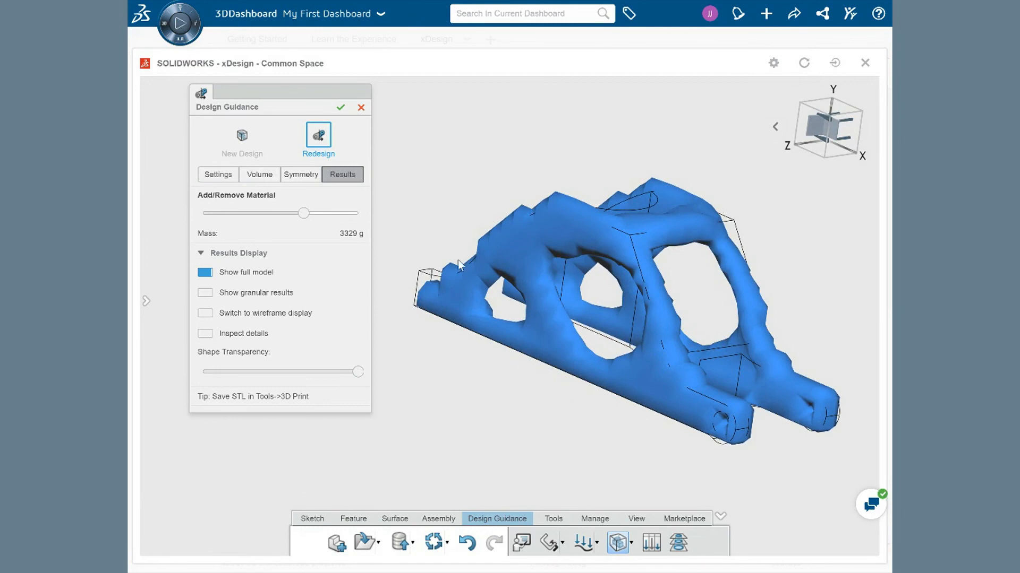
click(340, 108)
Step: Switch the model display style to Wireframe to view the generated shape without the design volume faces
ctrl+middle_drag(452, 161, 366, 161)
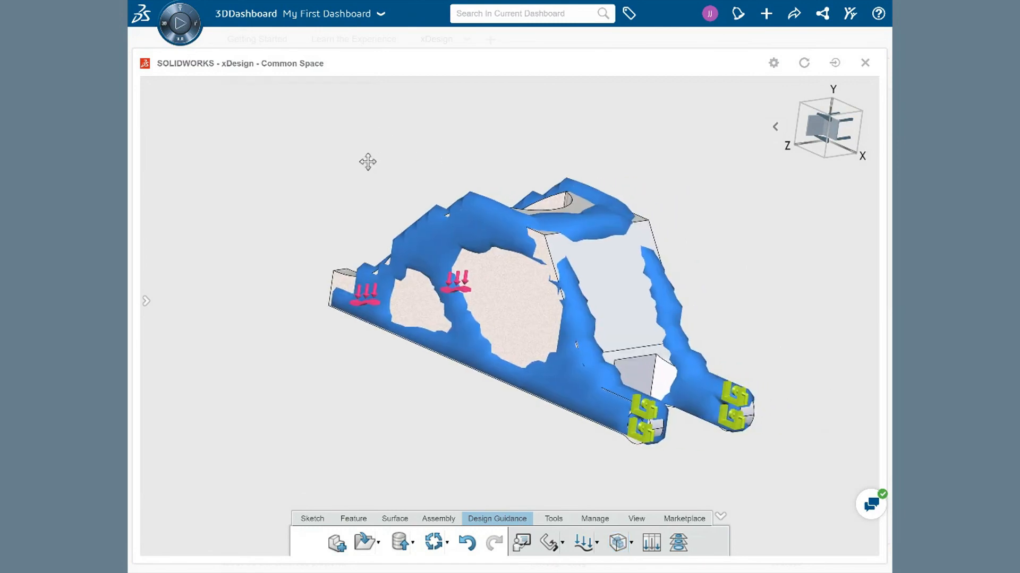
scroll(359, 151, down, 1)
scroll(525, 327, up, 5)
ctrl+middle_drag(531, 333, 499, 294)
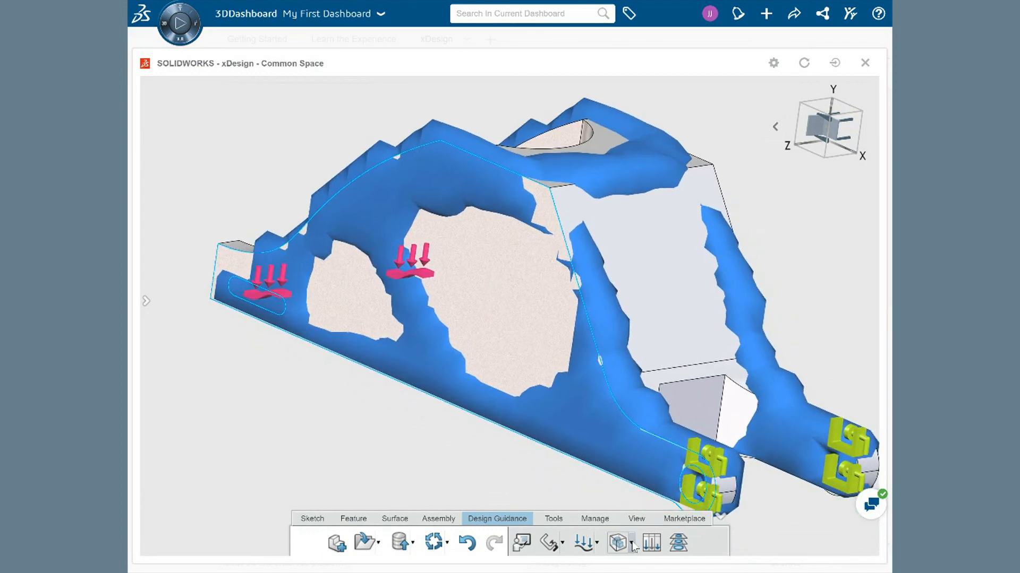
click(636, 521)
click(648, 543)
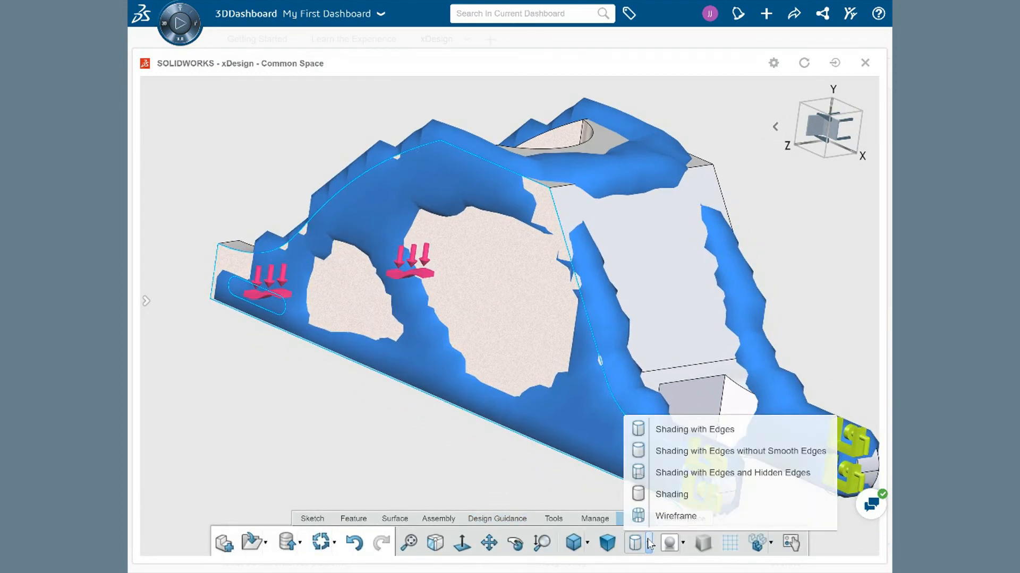
click(652, 519)
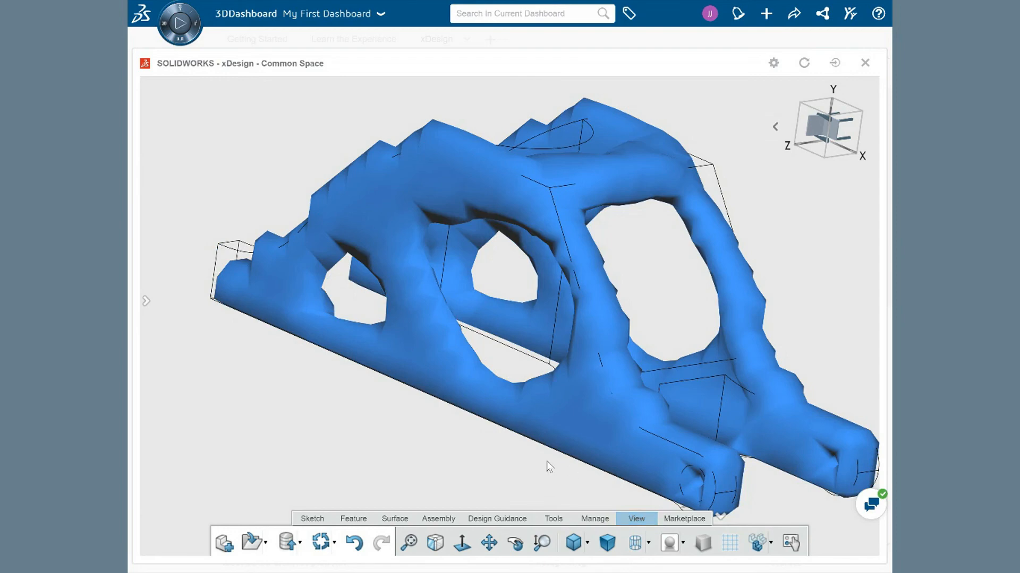
scroll(550, 467, down, 2)
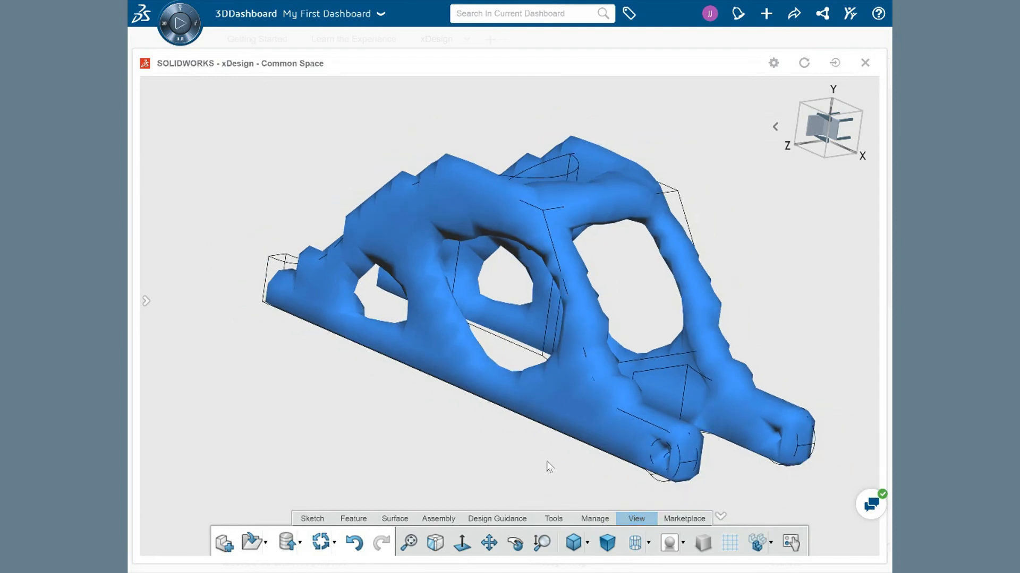
mouse_move(550, 468)
middle_down()
mouse_move(471, 430)
mouse_move(423, 425)
mouse_move(377, 435)
mouse_move(353, 460)
mouse_move(441, 426)
mouse_move(512, 426)
mouse_move(559, 442)
mouse_move(566, 473)
mouse_move(559, 470)
middle_up()
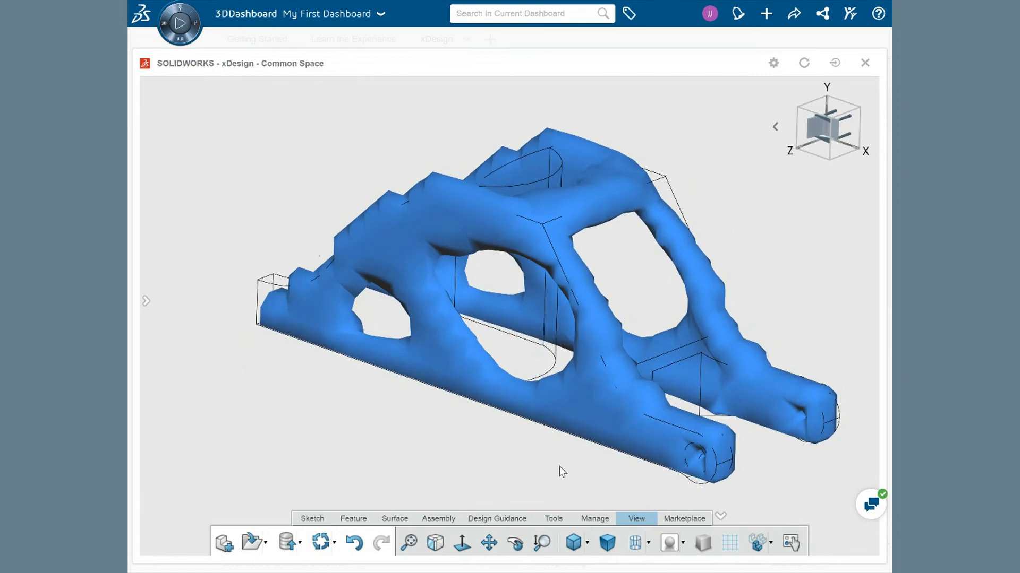